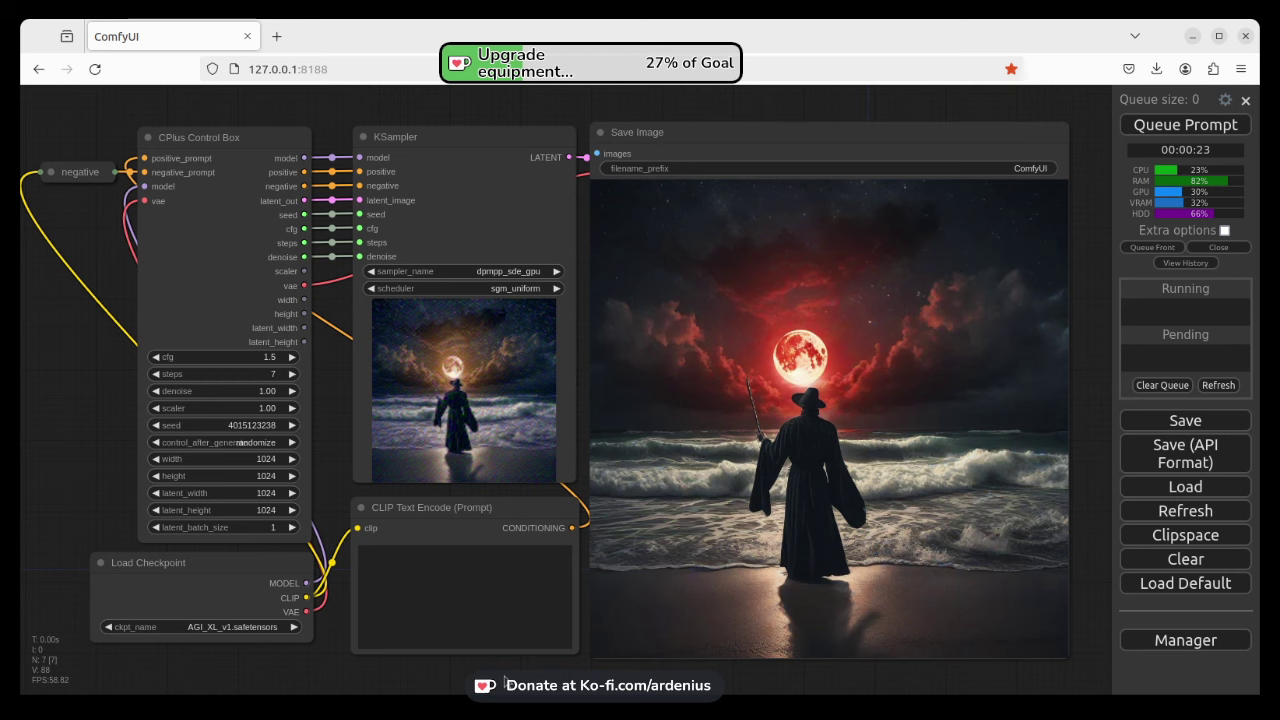
Inspect the CPlus Control Box and negative prompt nodes, then pan the graph slightly down
left_click_drag(504, 683, 501, 680)
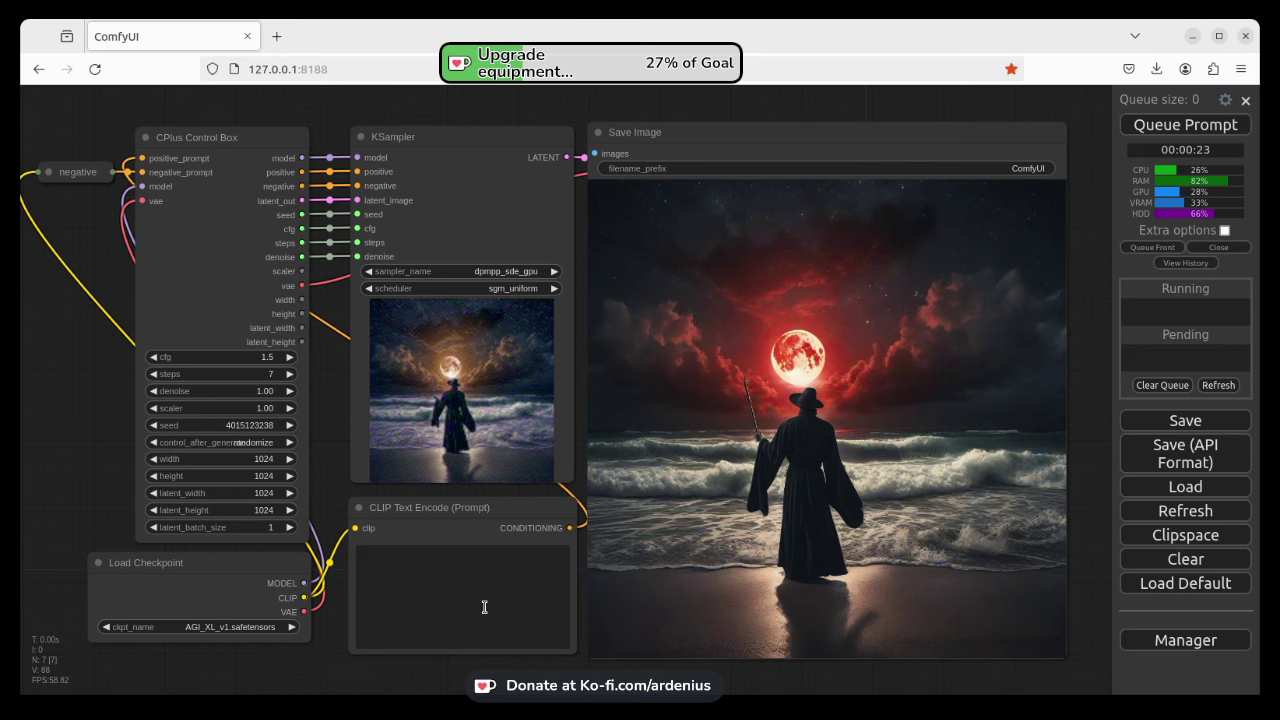
left_click(206, 212)
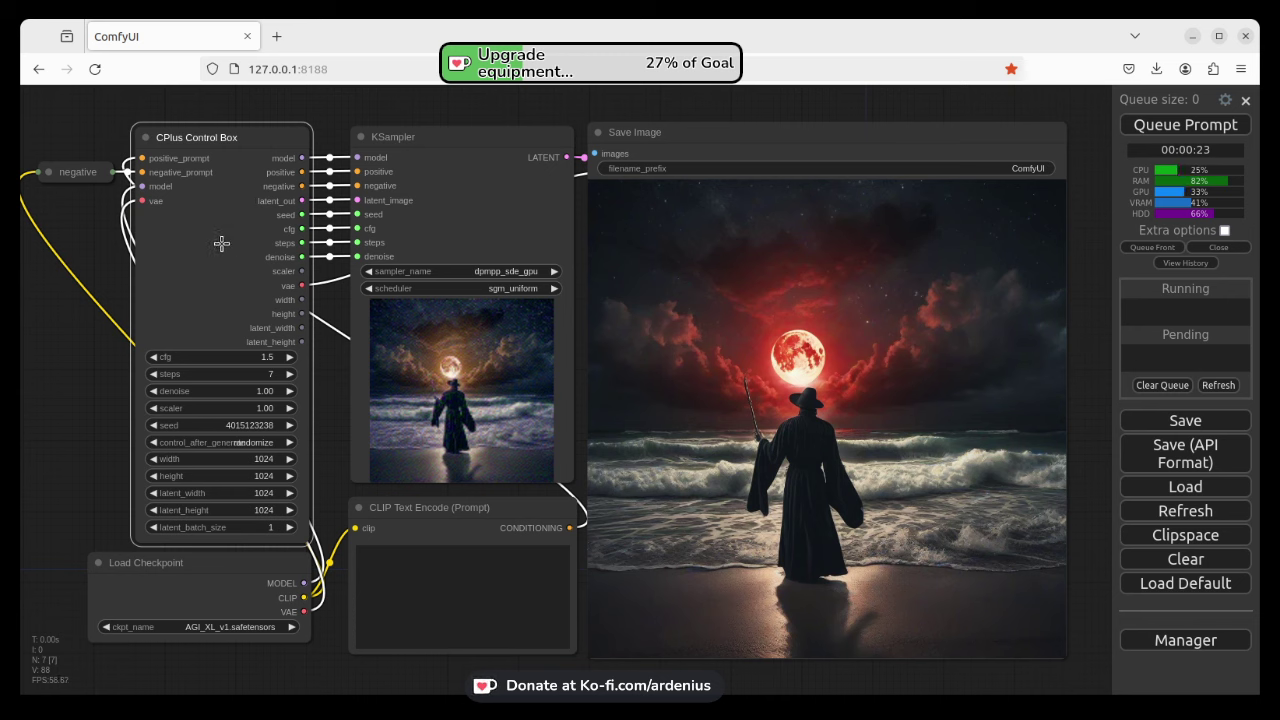
left_click(46, 171)
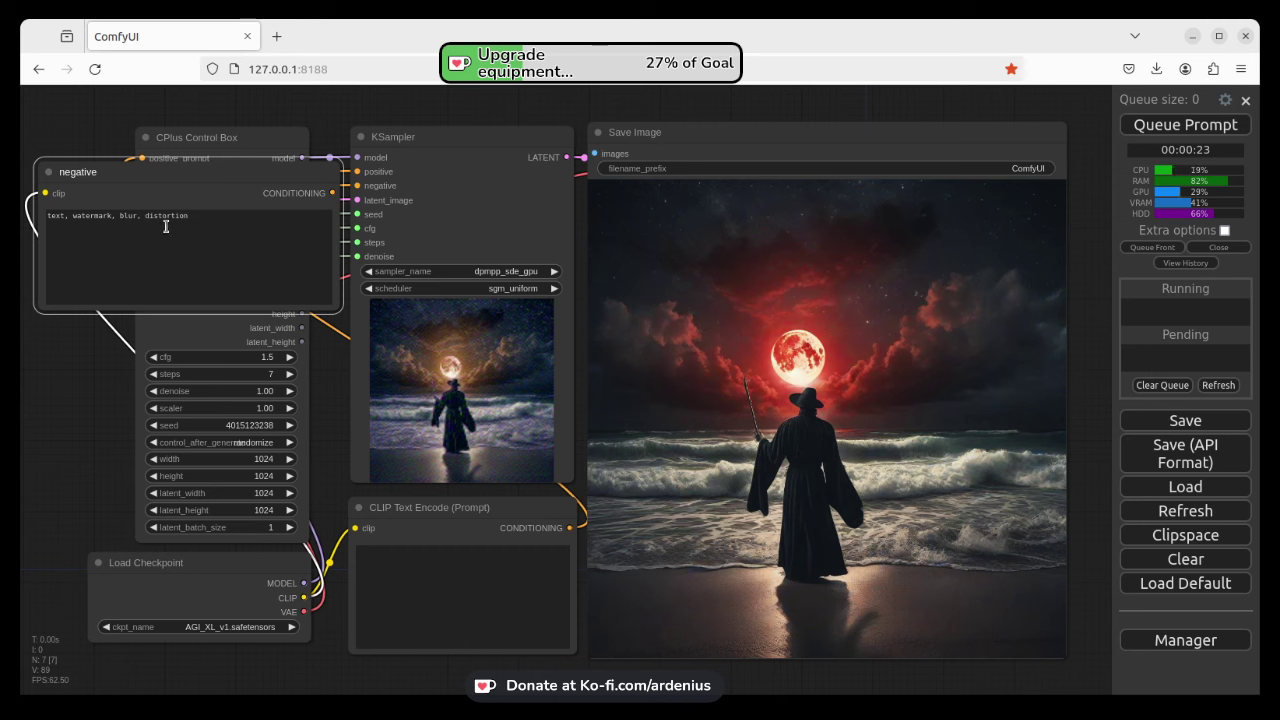
left_click(48, 171)
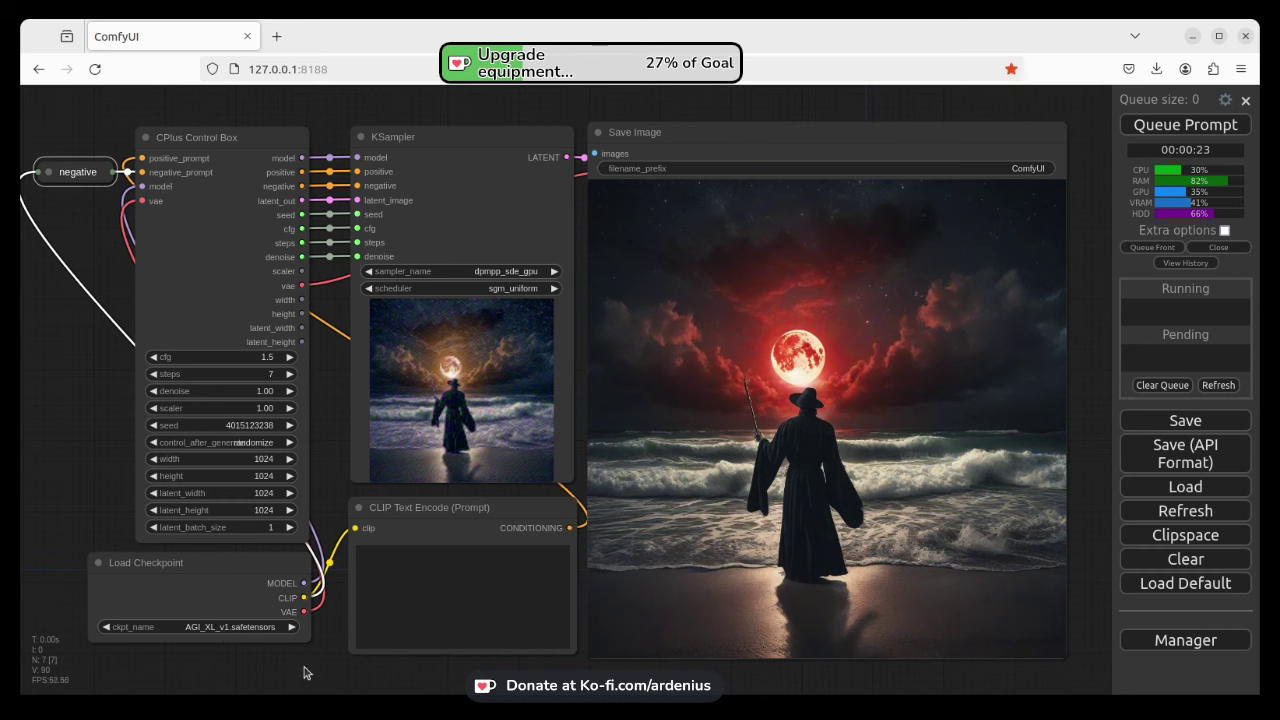
left_click(333, 632)
scroll(333, 632, "down", 1)
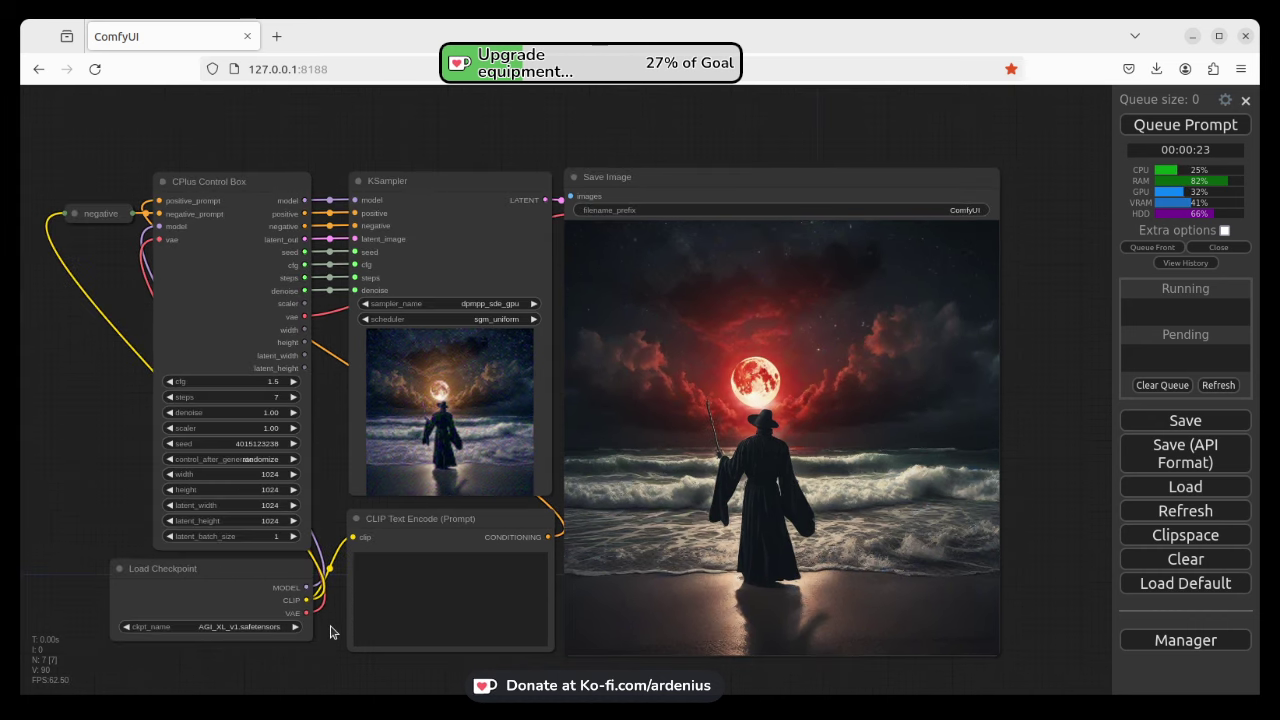
scroll(320, 632, "down", 2)
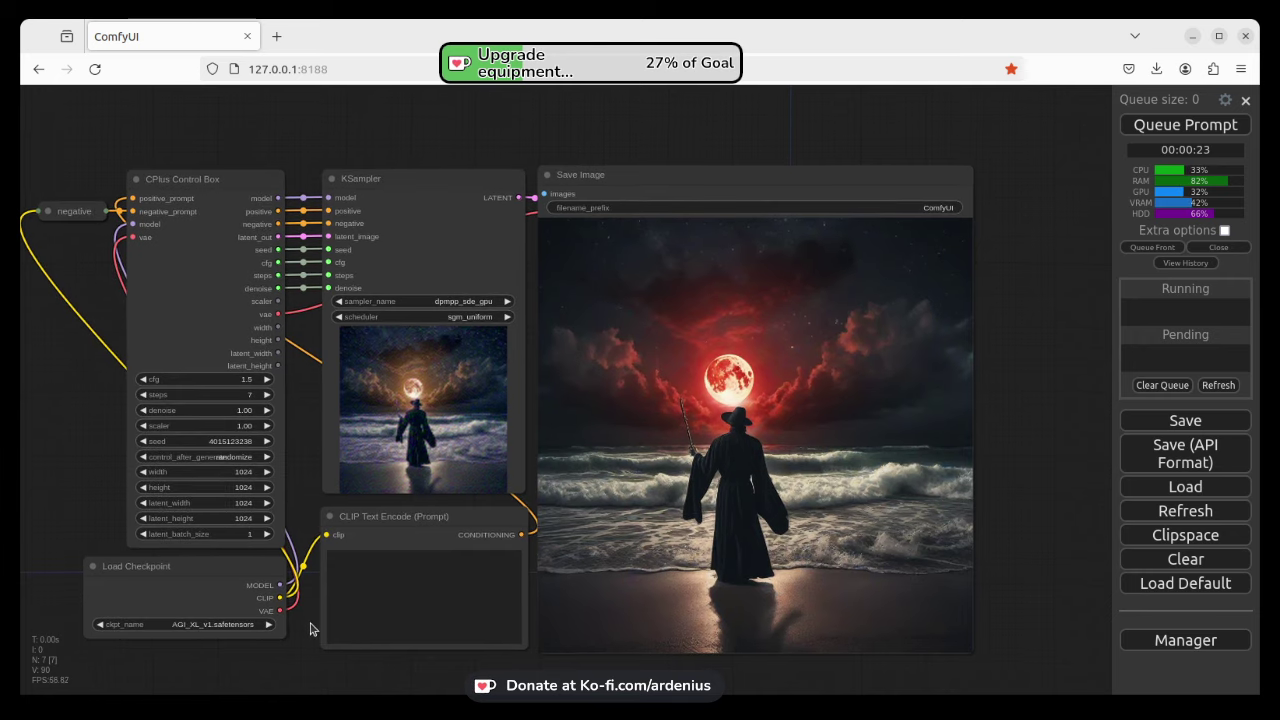
scroll(310, 628, "up", 2)
left_click_drag(310, 627, 306, 663)
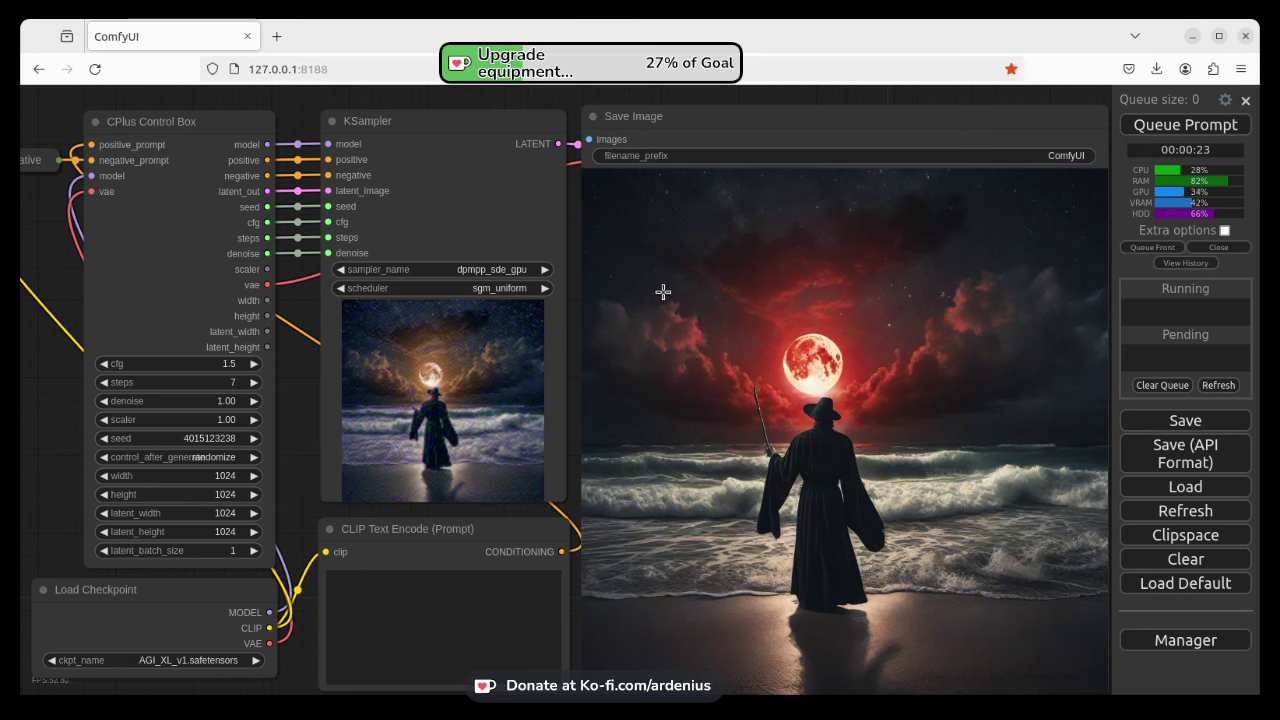
Clear the positive prompt text and generate an image with no prompt
left_click(412, 600)
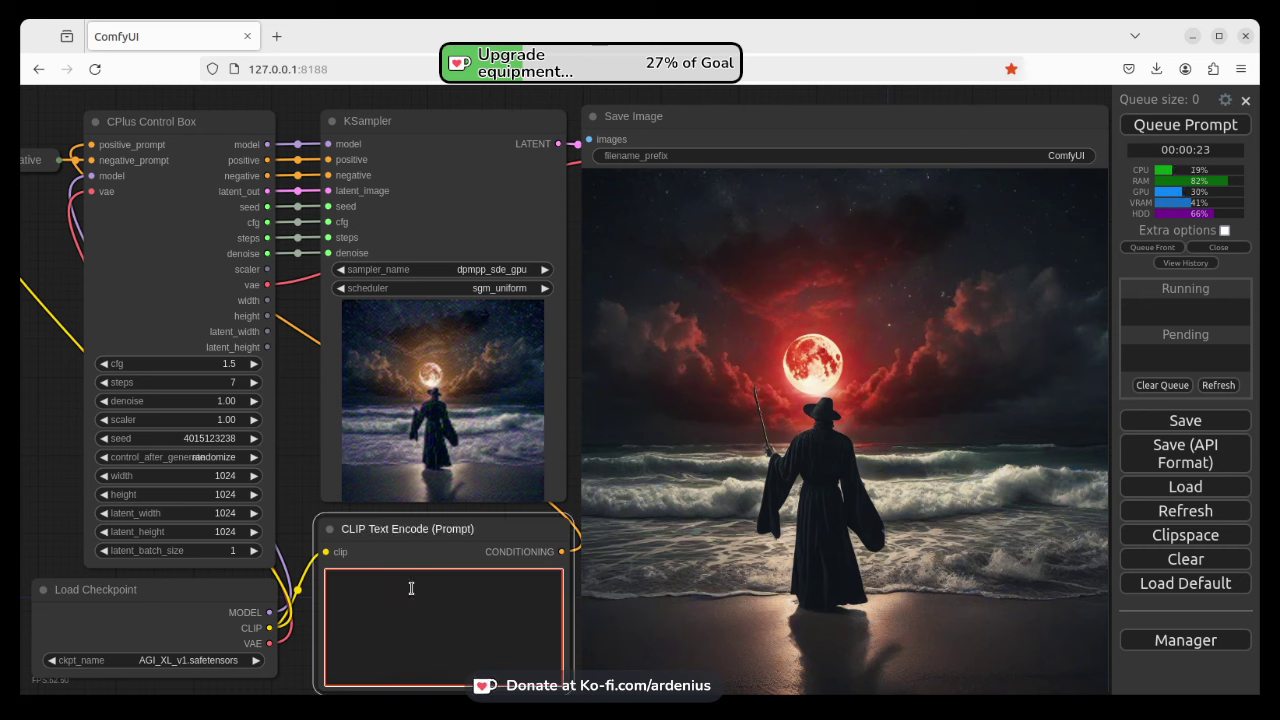
key("BackSpace")
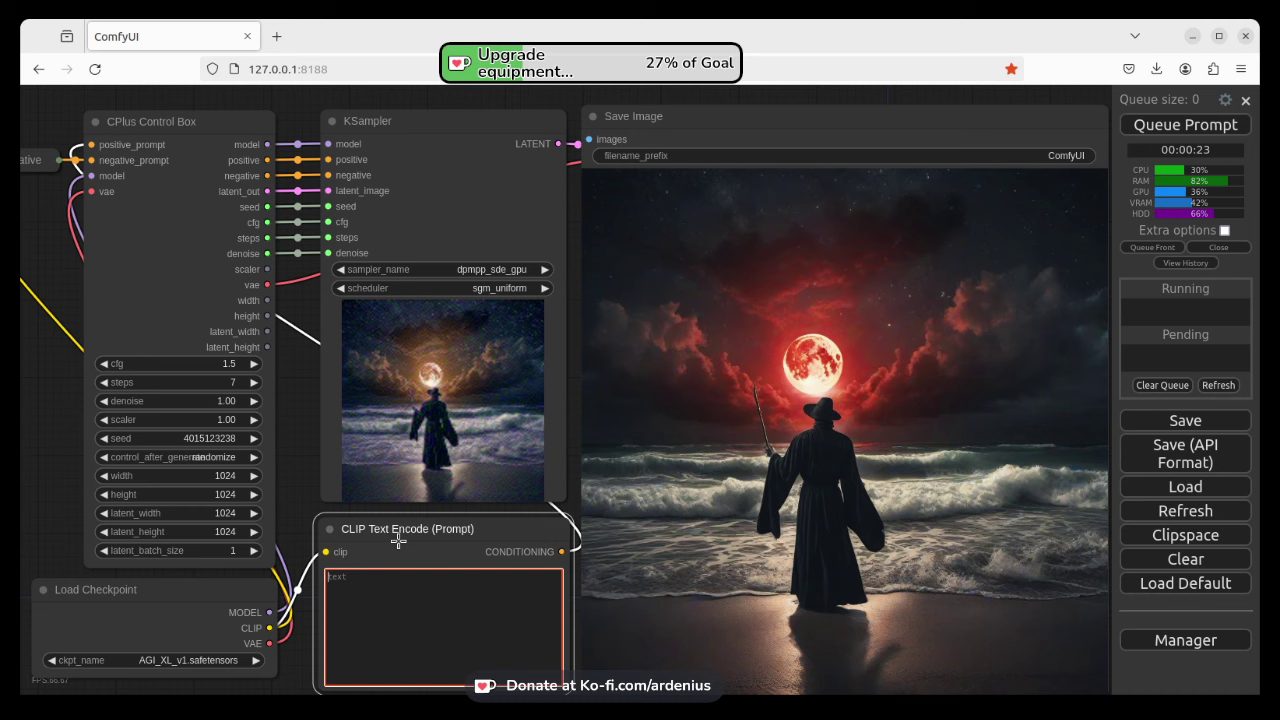
left_click(1168, 131)
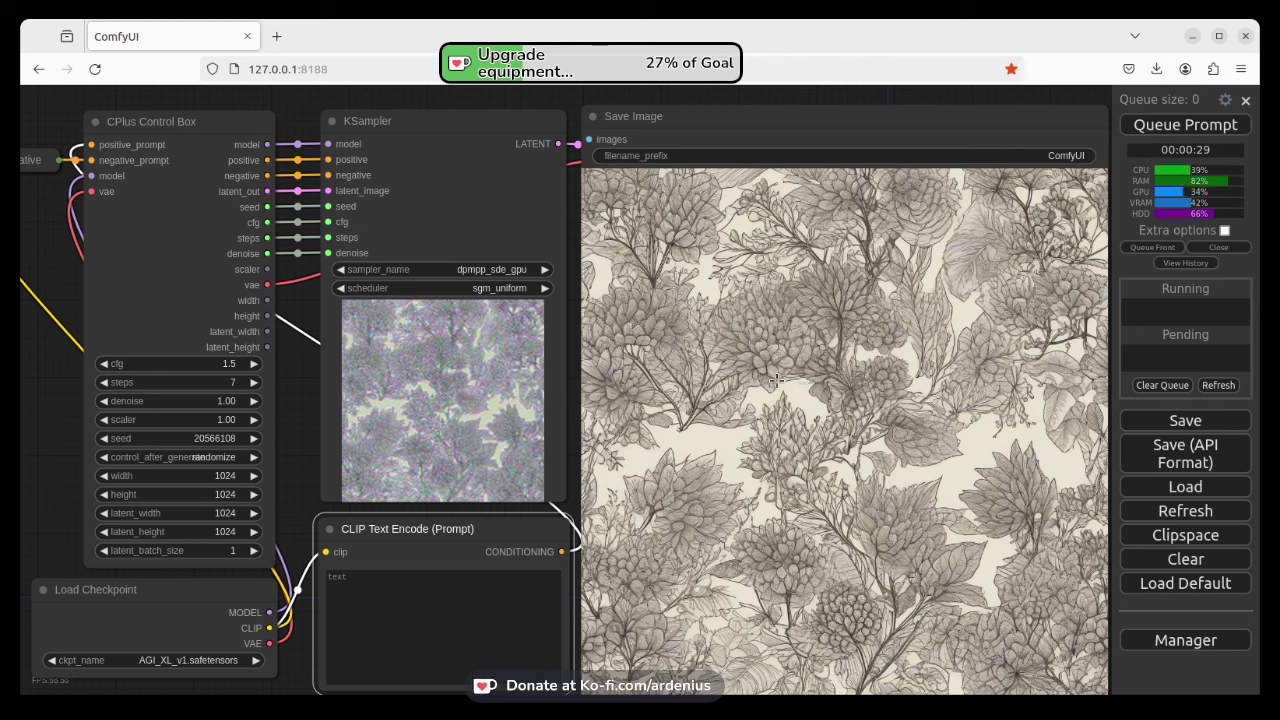
Generate an image from the prompt 'dog', then begin erasing that text
left_click(440, 606)
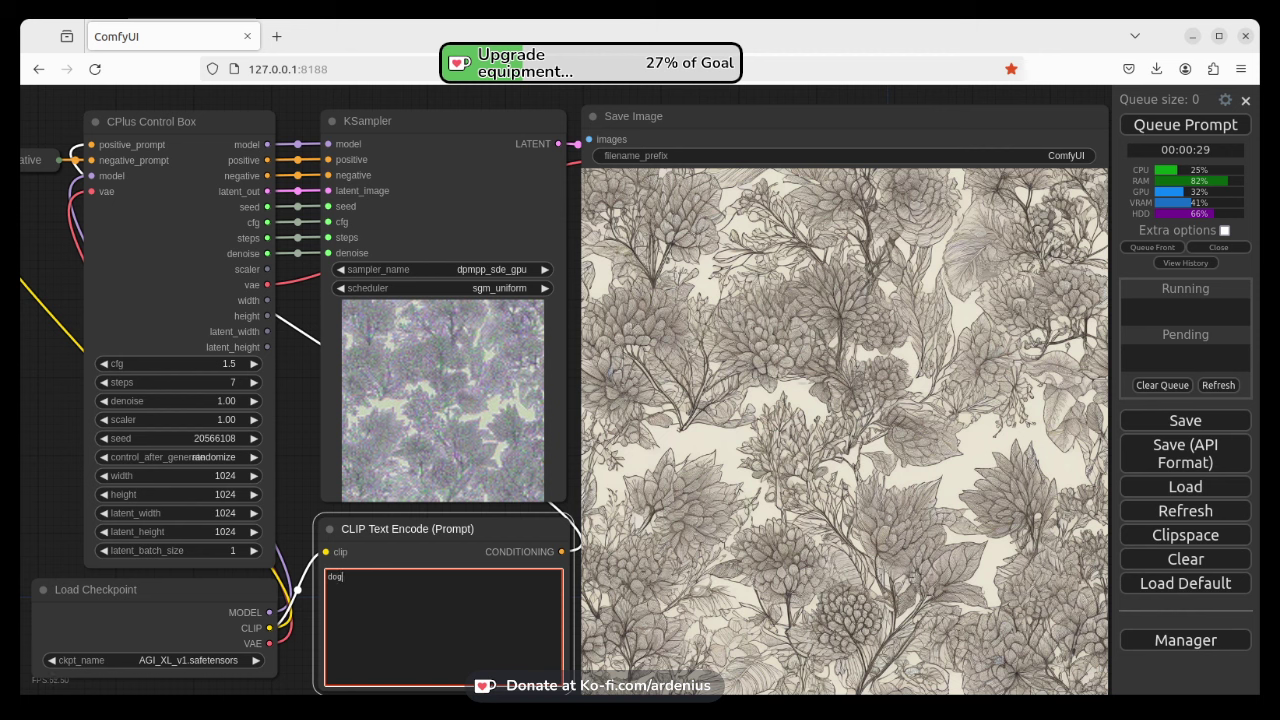
key("ctrl+Return")
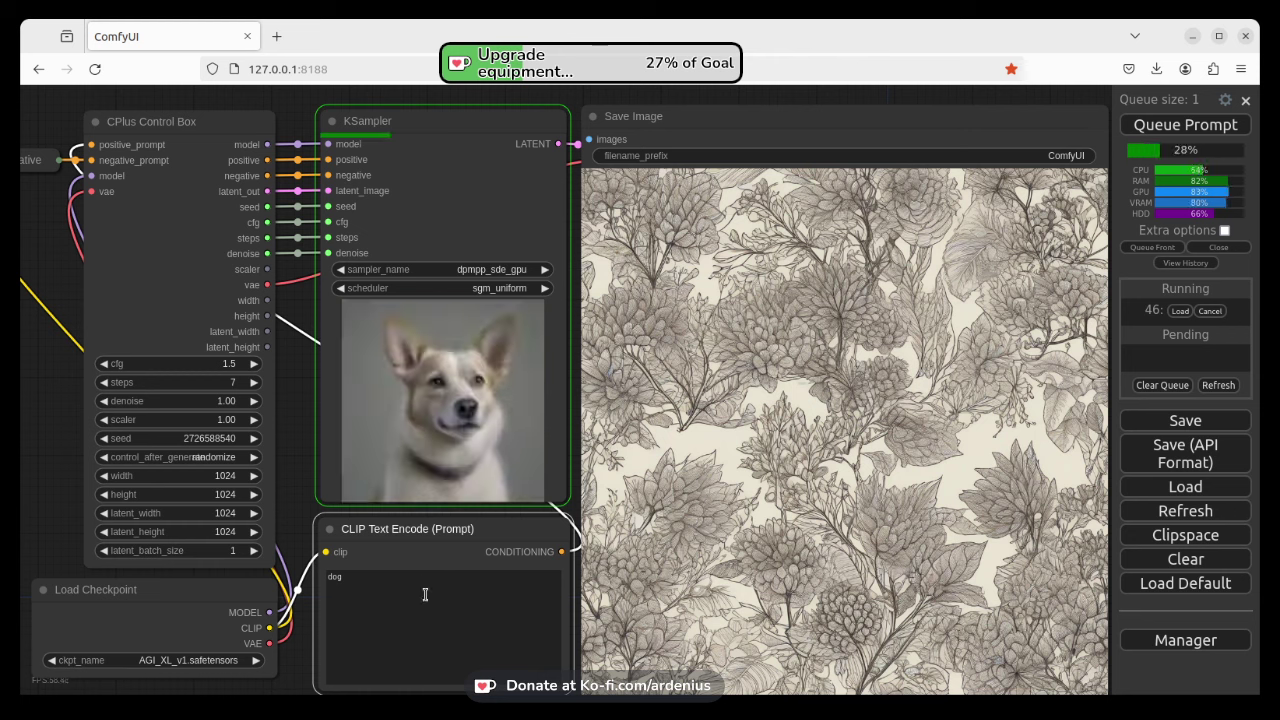
left_click(360, 588)
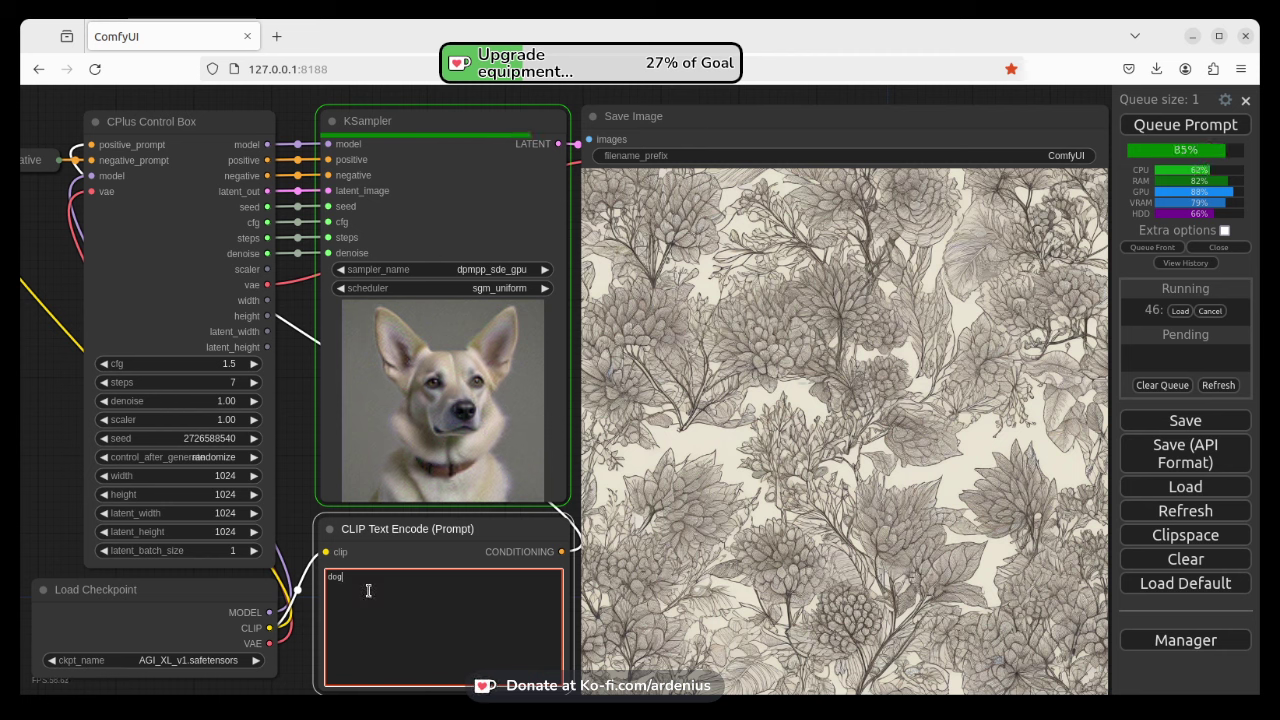
key("BackSpace")
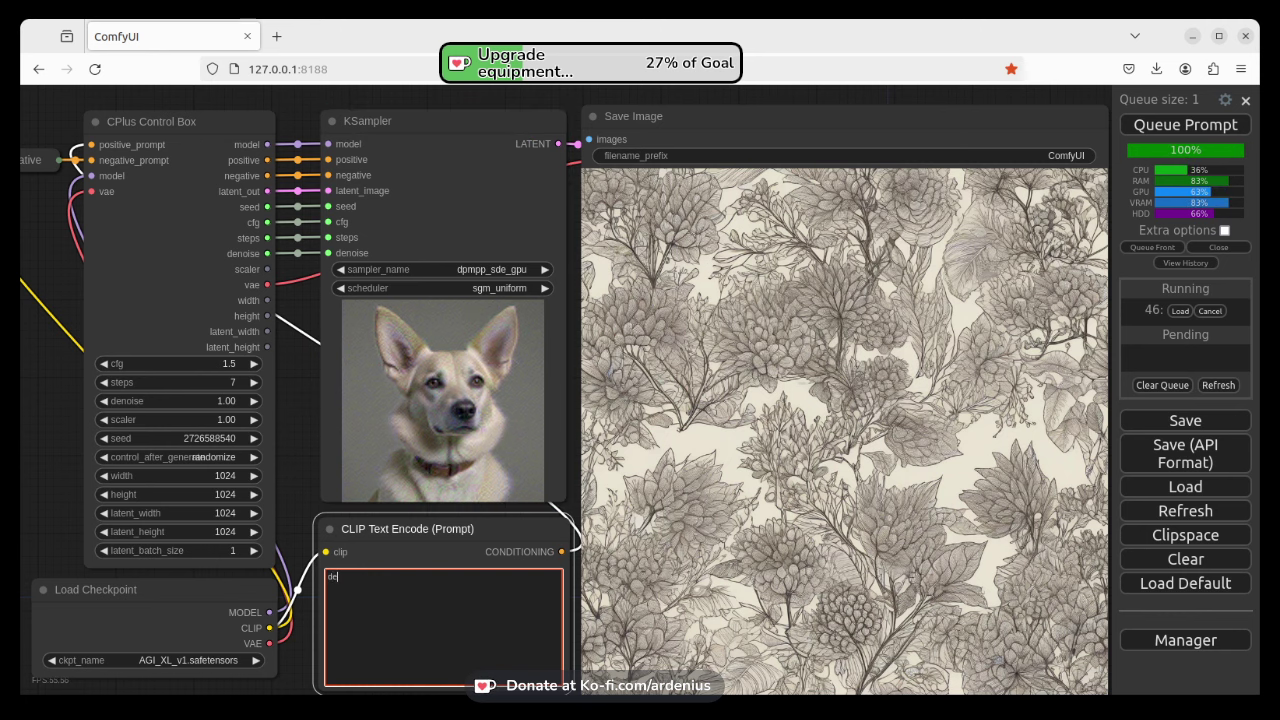
Generate a portrait from 'depict a man', then extend the prompt to 'depict a man from behind'
type("pict")
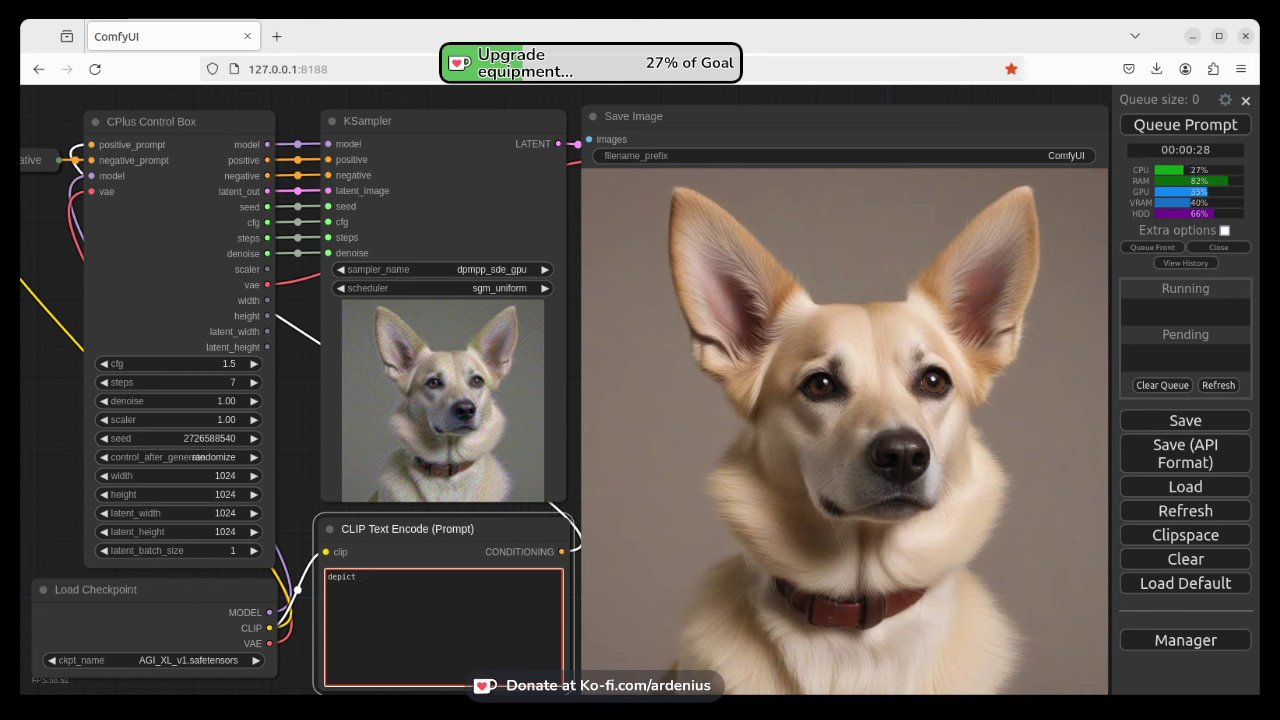
type(" a man")
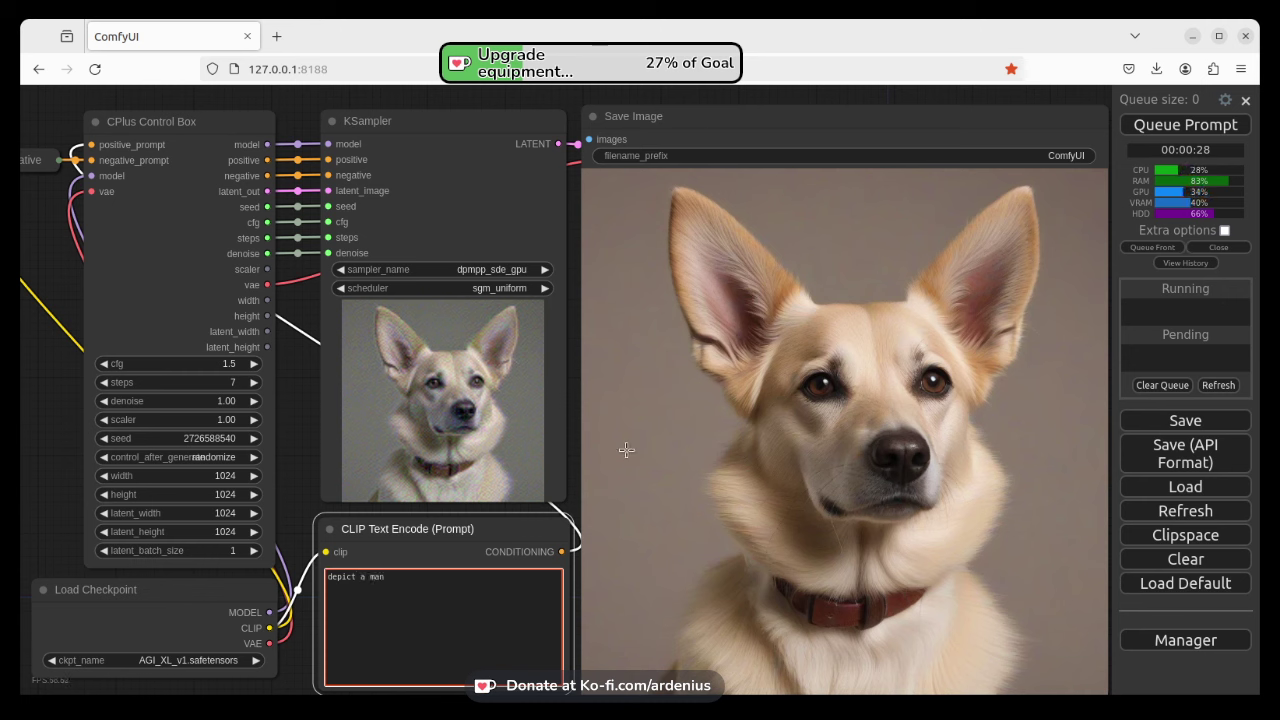
left_click(1185, 124)
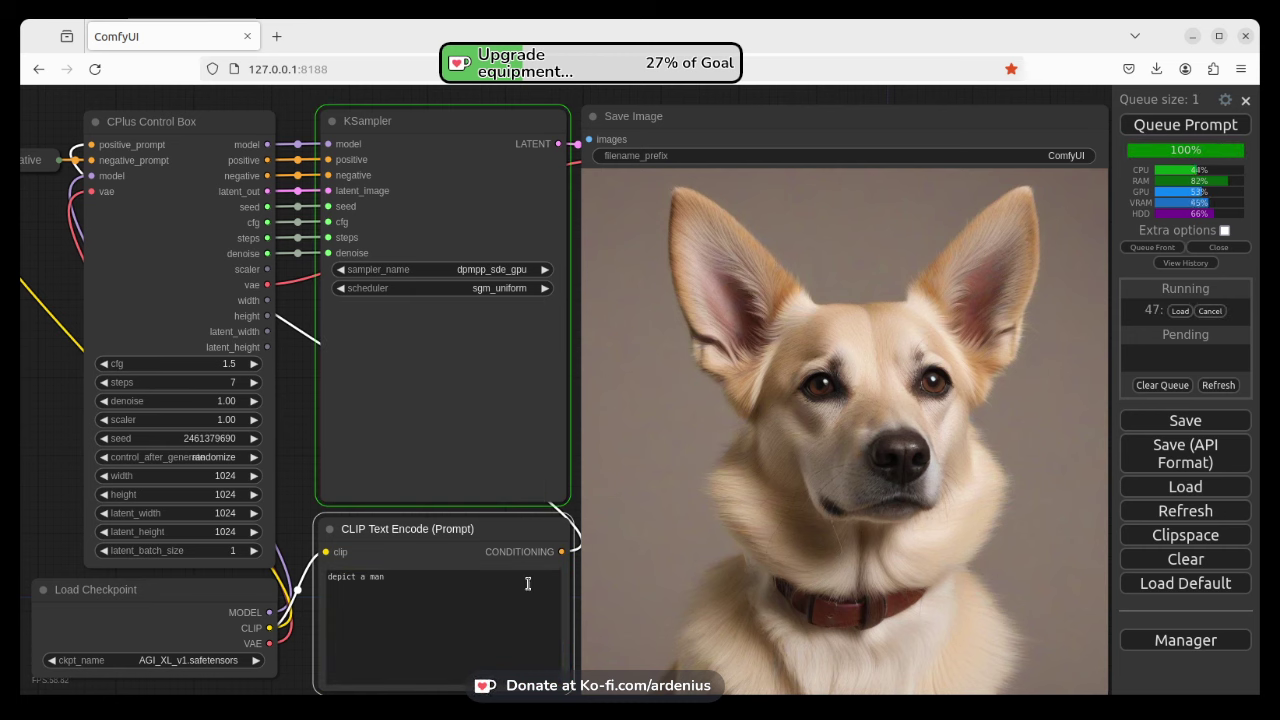
left_click(404, 584)
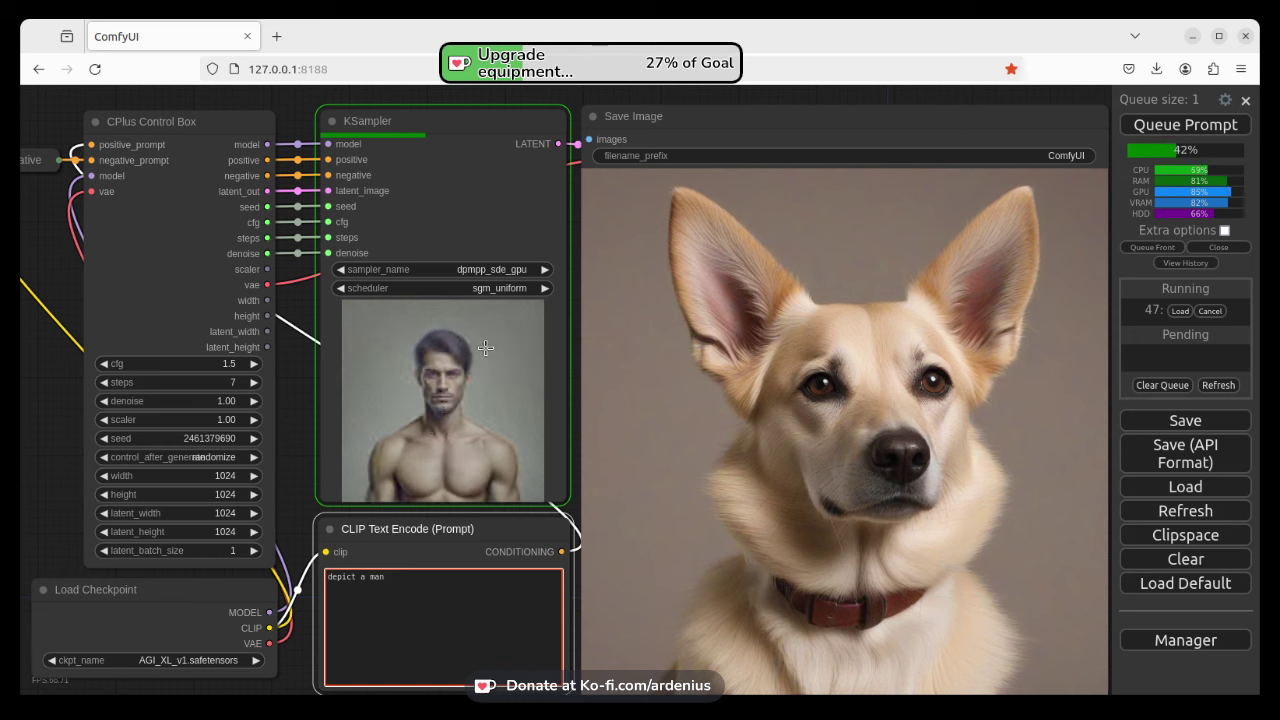
left_click(415, 578)
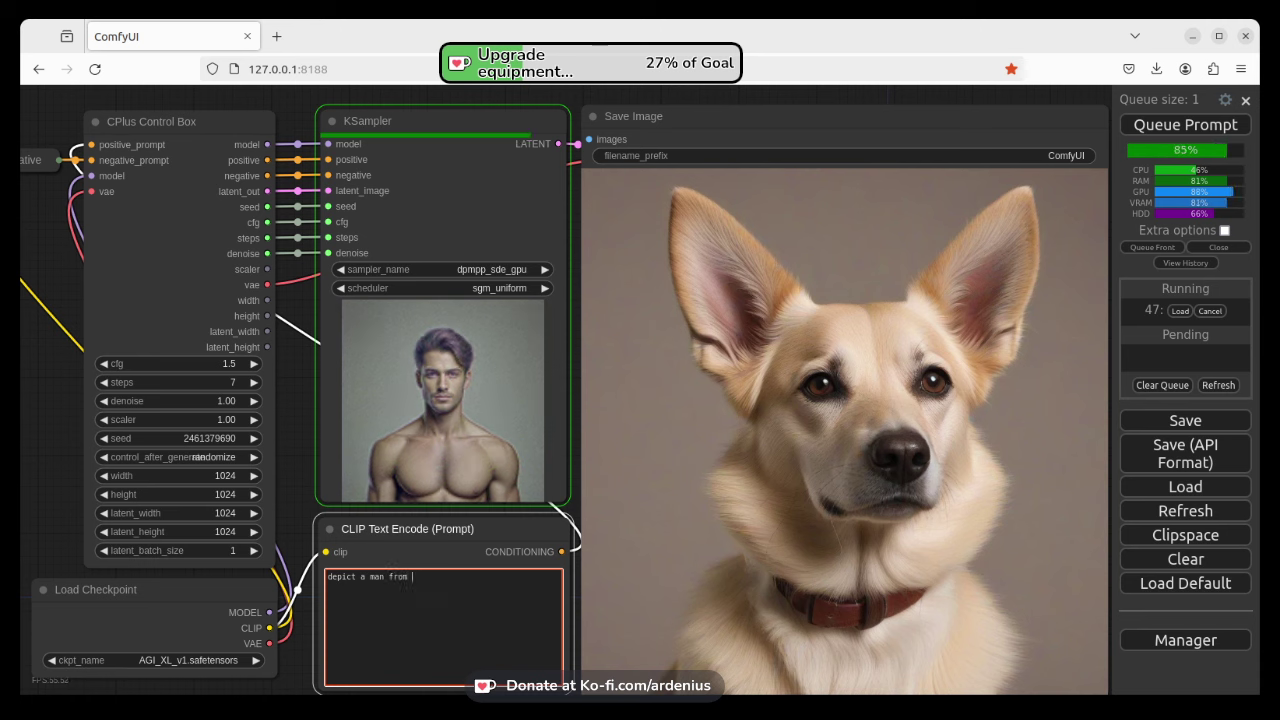
type("from behind w")
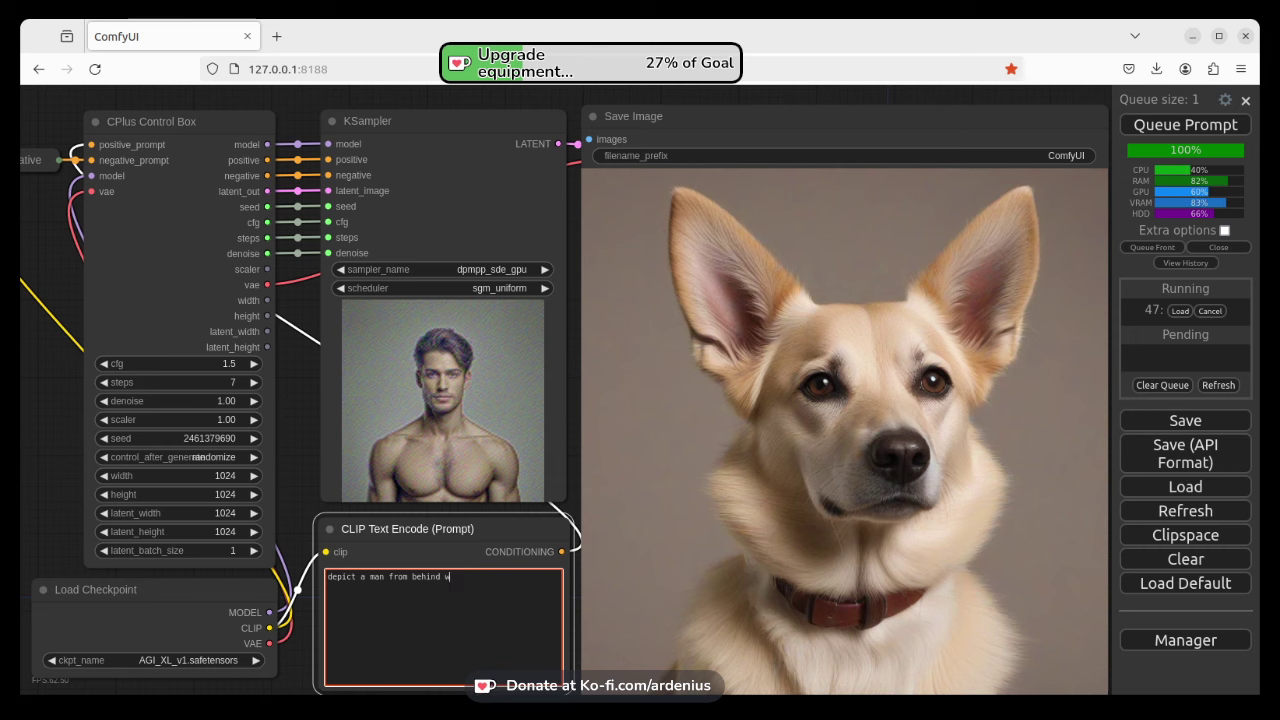
type("ear")
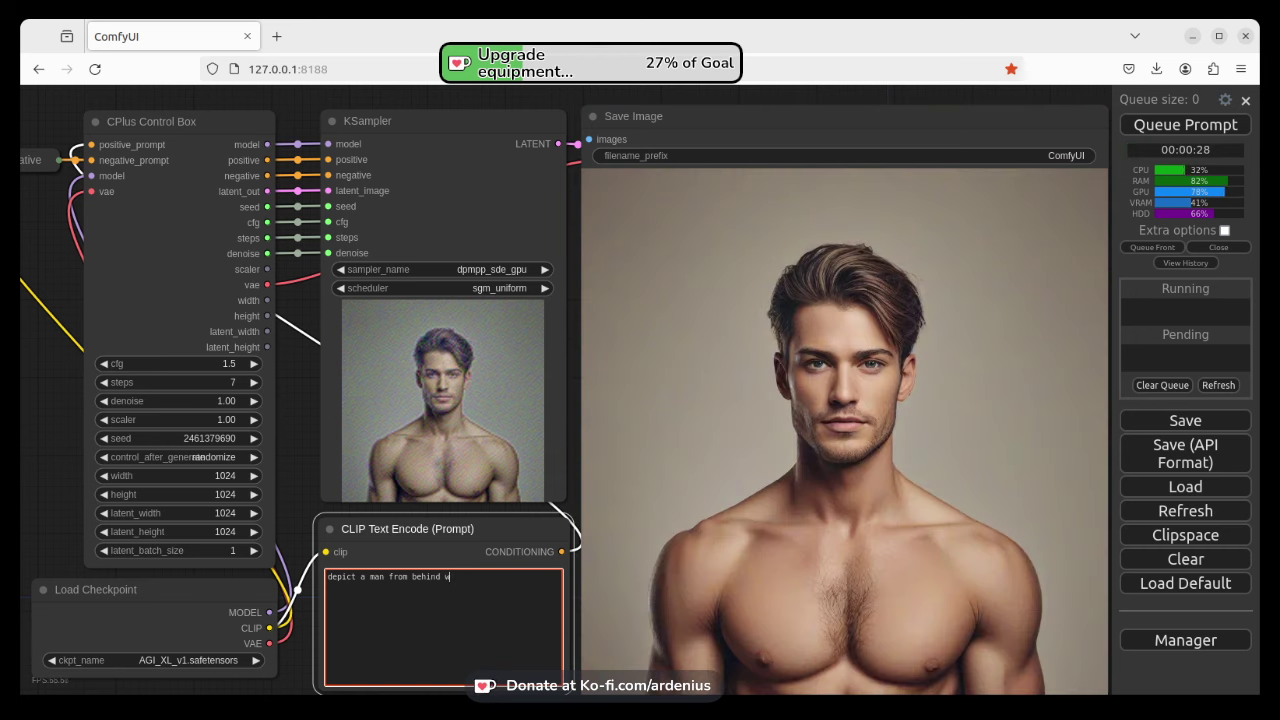
key("BackSpace")
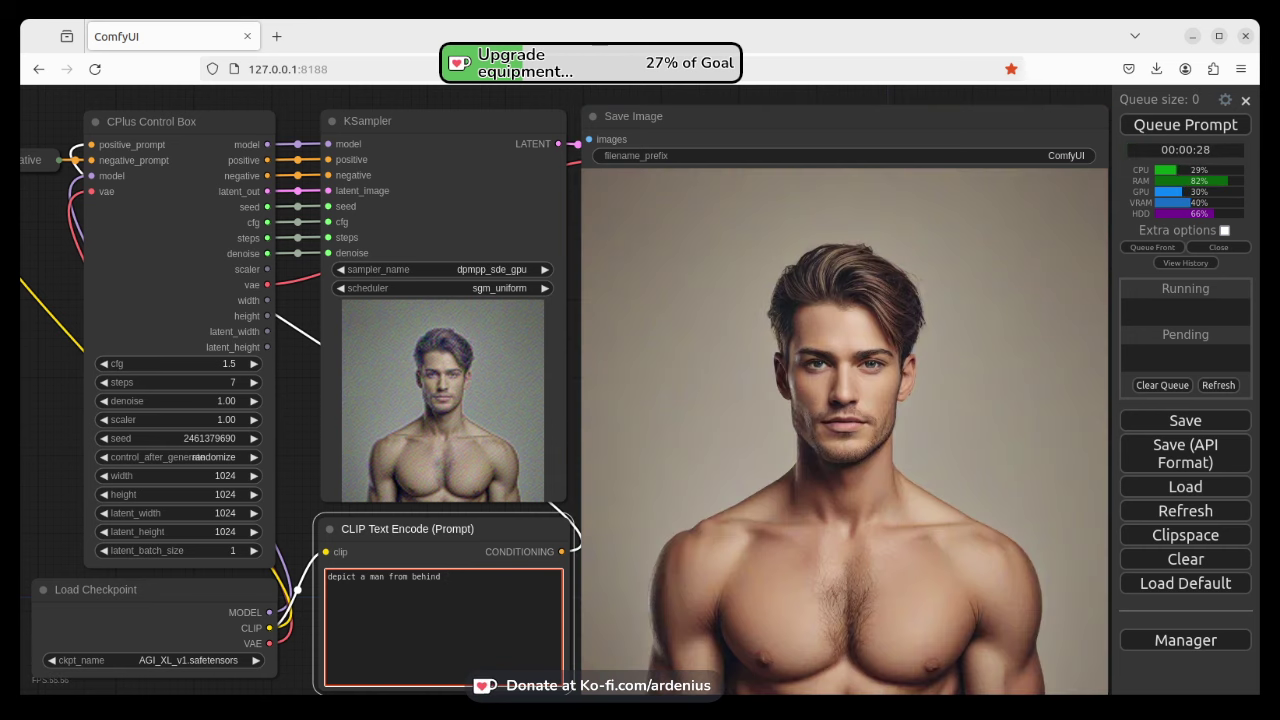
Append 'standing on the beach.' to the prompt and generate the beach scene
type("standin")
type("ach.")
key("ctrl+Return")
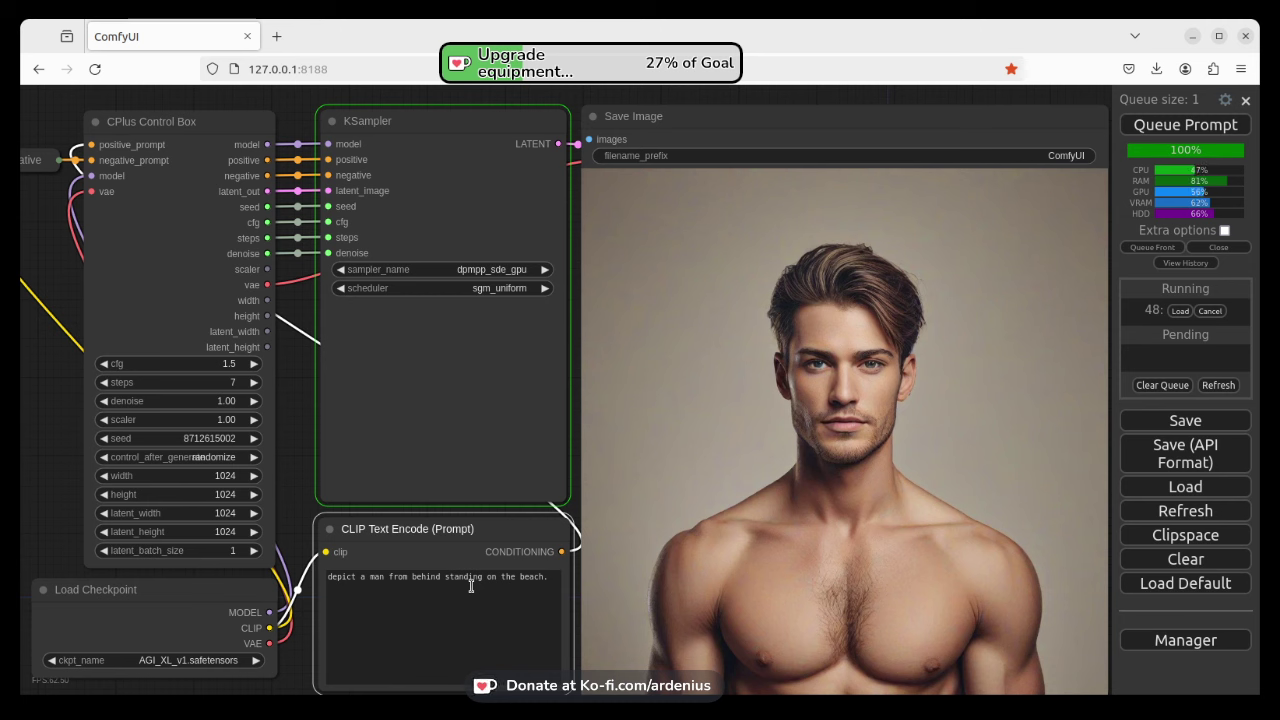
left_click(533, 577)
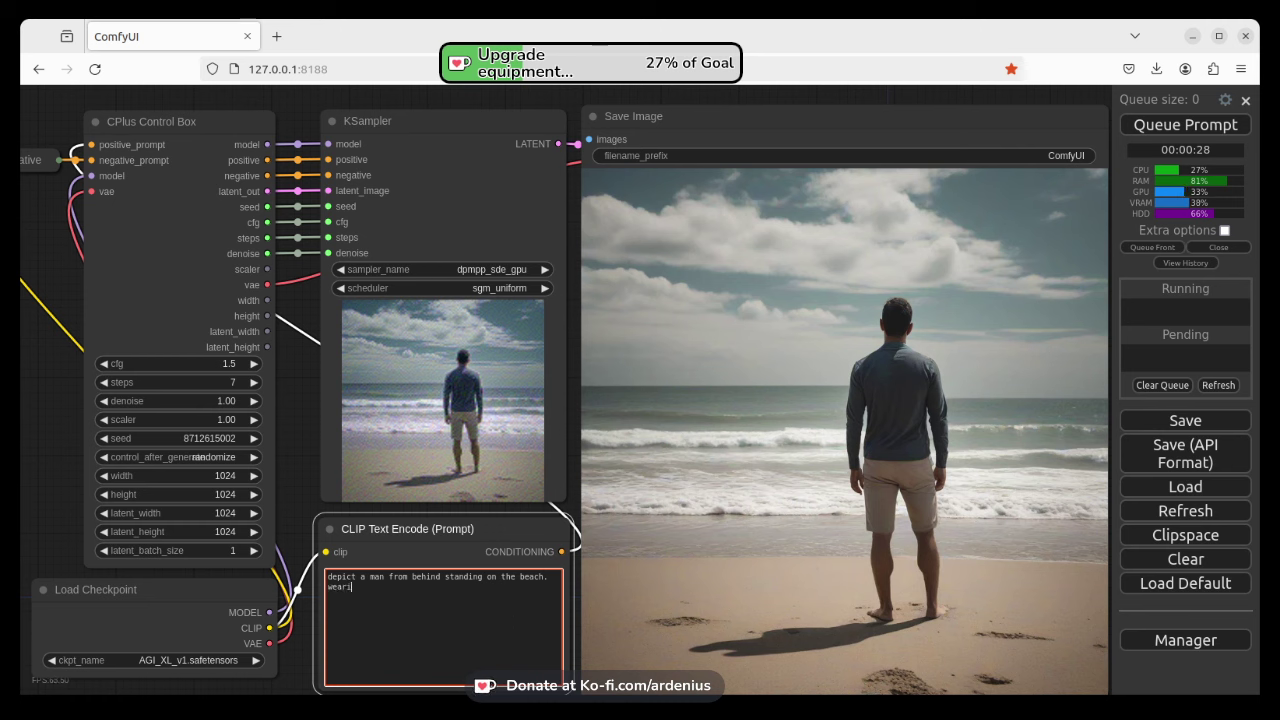
Add 'wearing a black wizard robe.', queue it, then type 'holding a magical wand in his right hand'
type("ck")
type("wizard robe.")
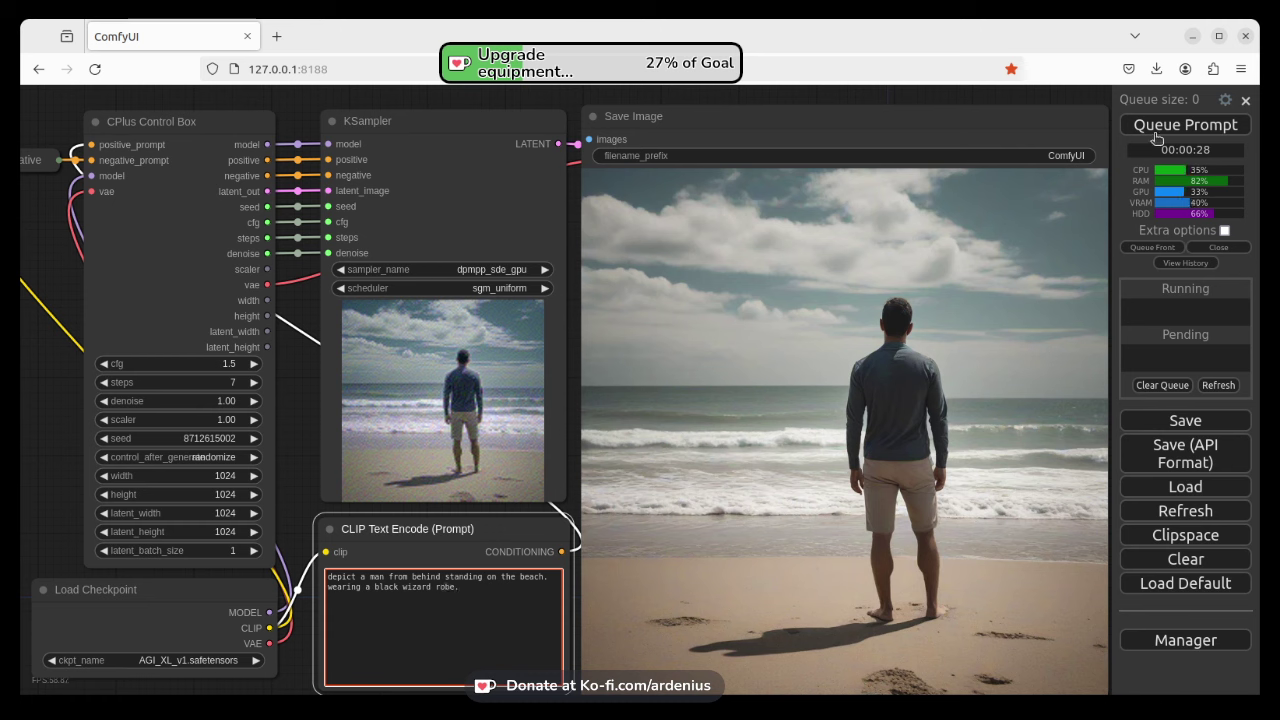
key("ctrl+Return")
left_click(491, 588)
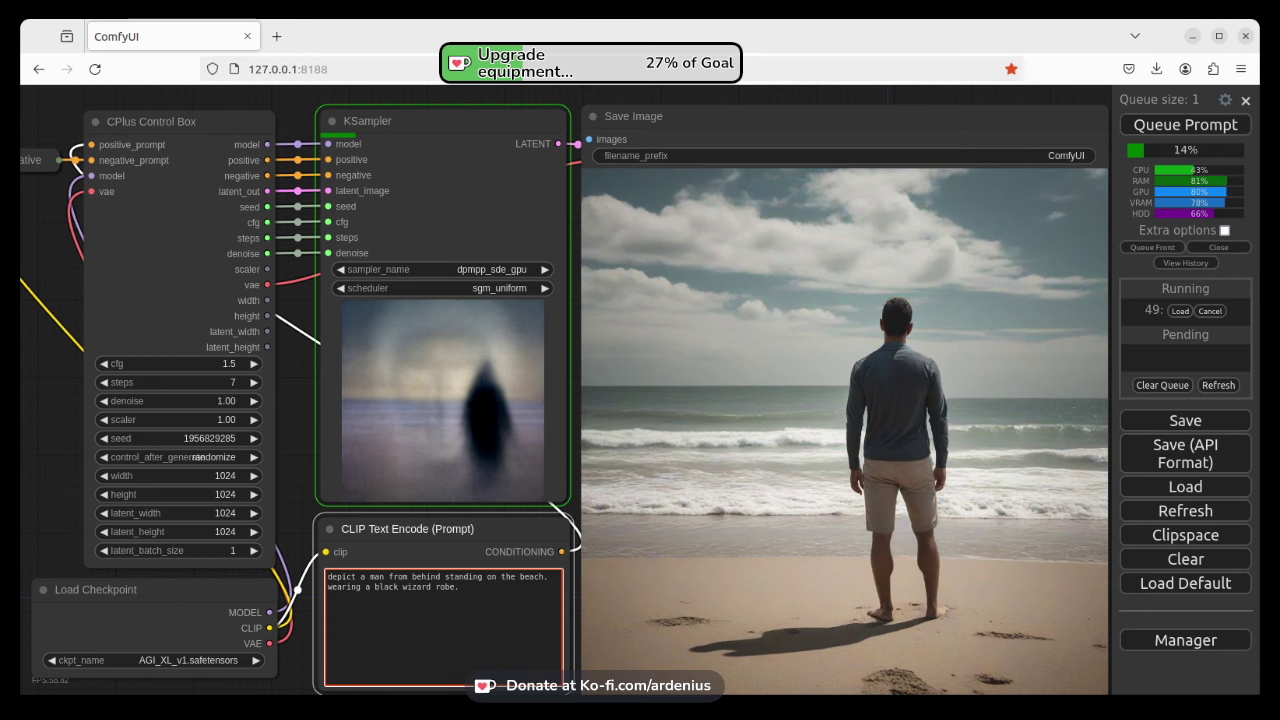
type("h")
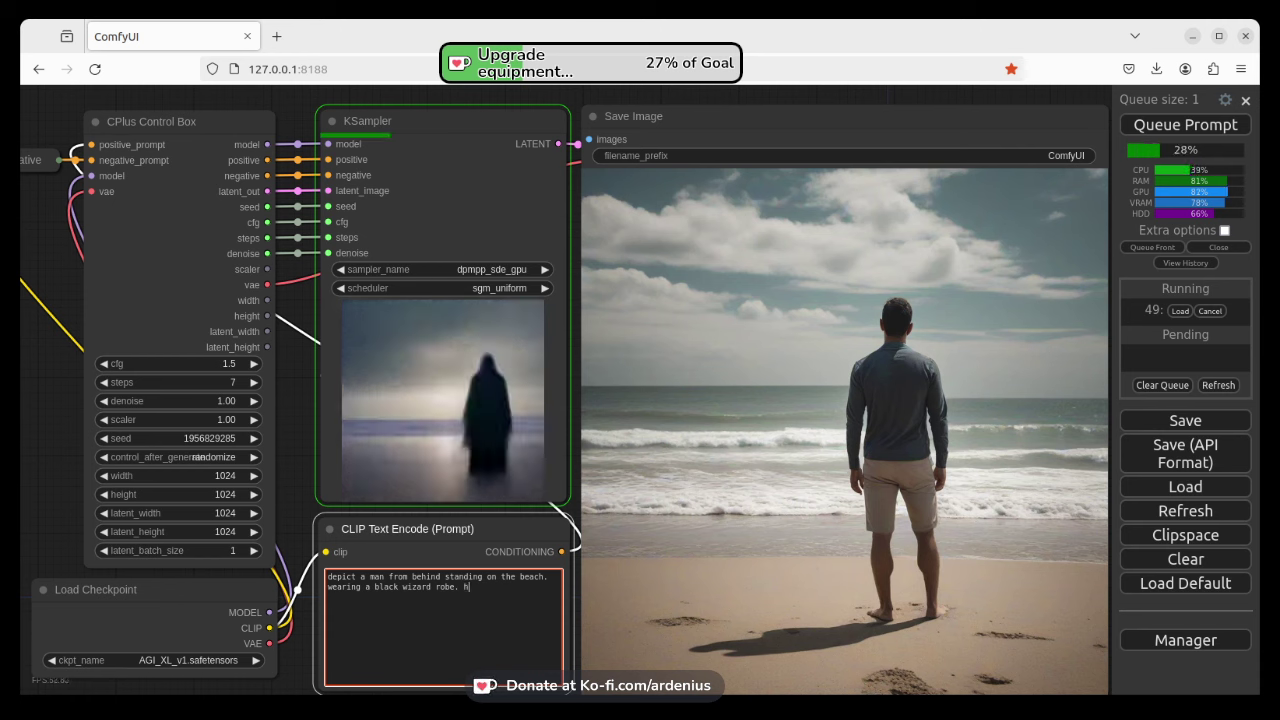
type("olding a mag")
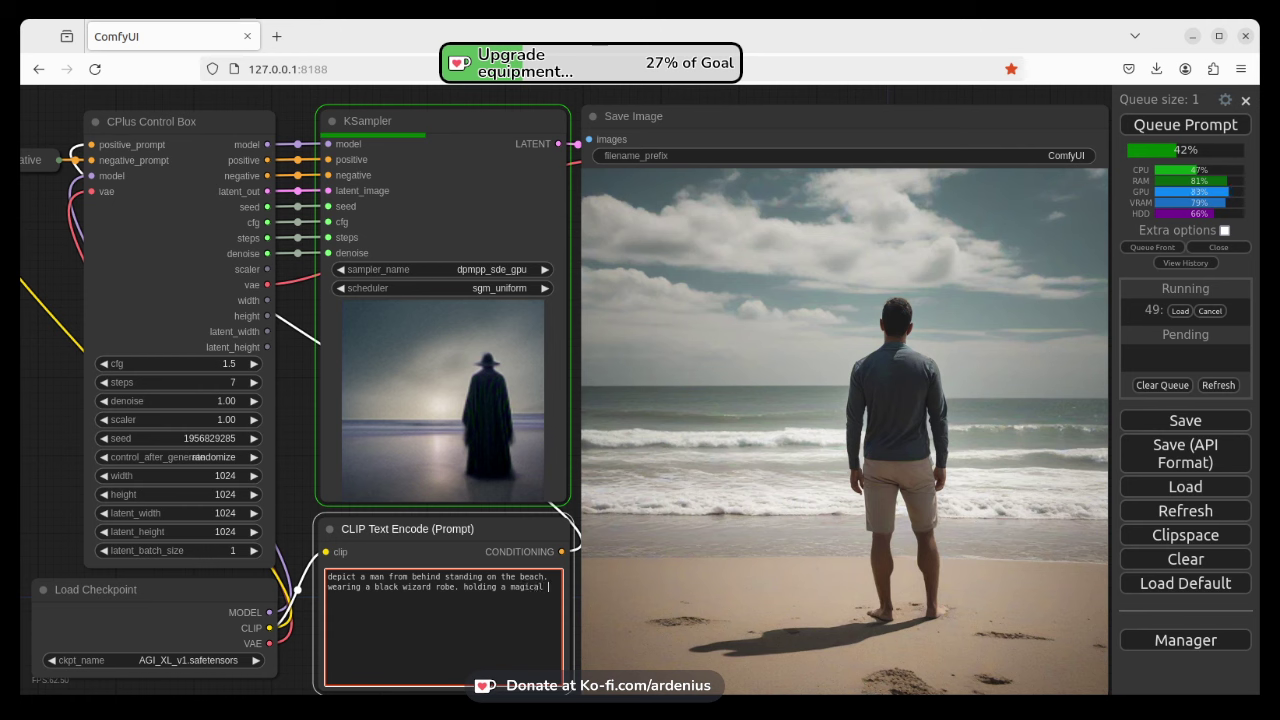
type("ical ")
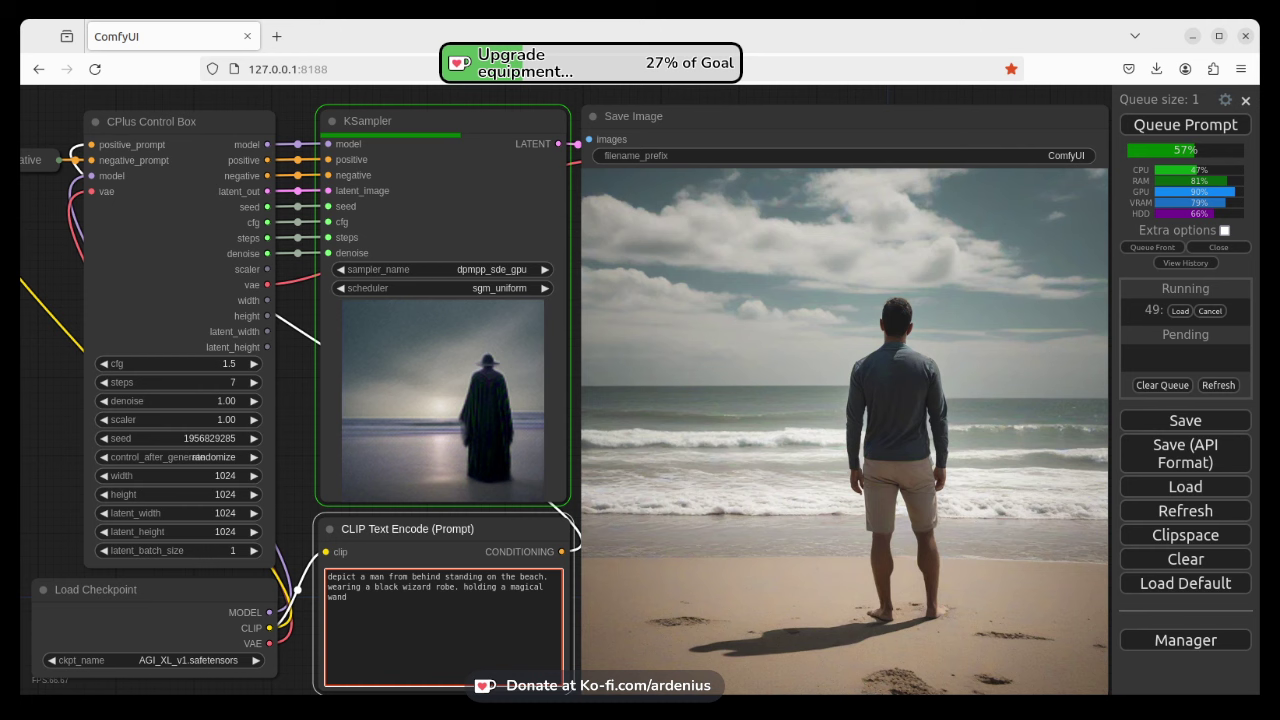
type("wand in hi")
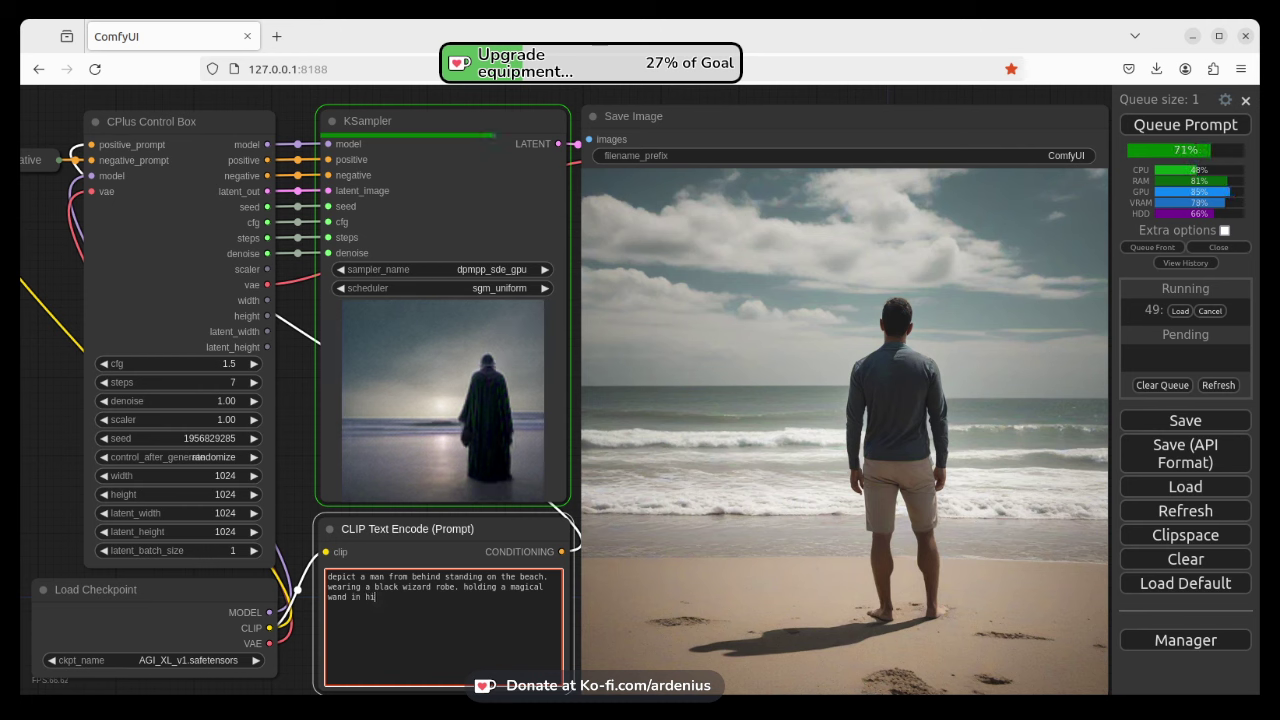
type("s right ha")
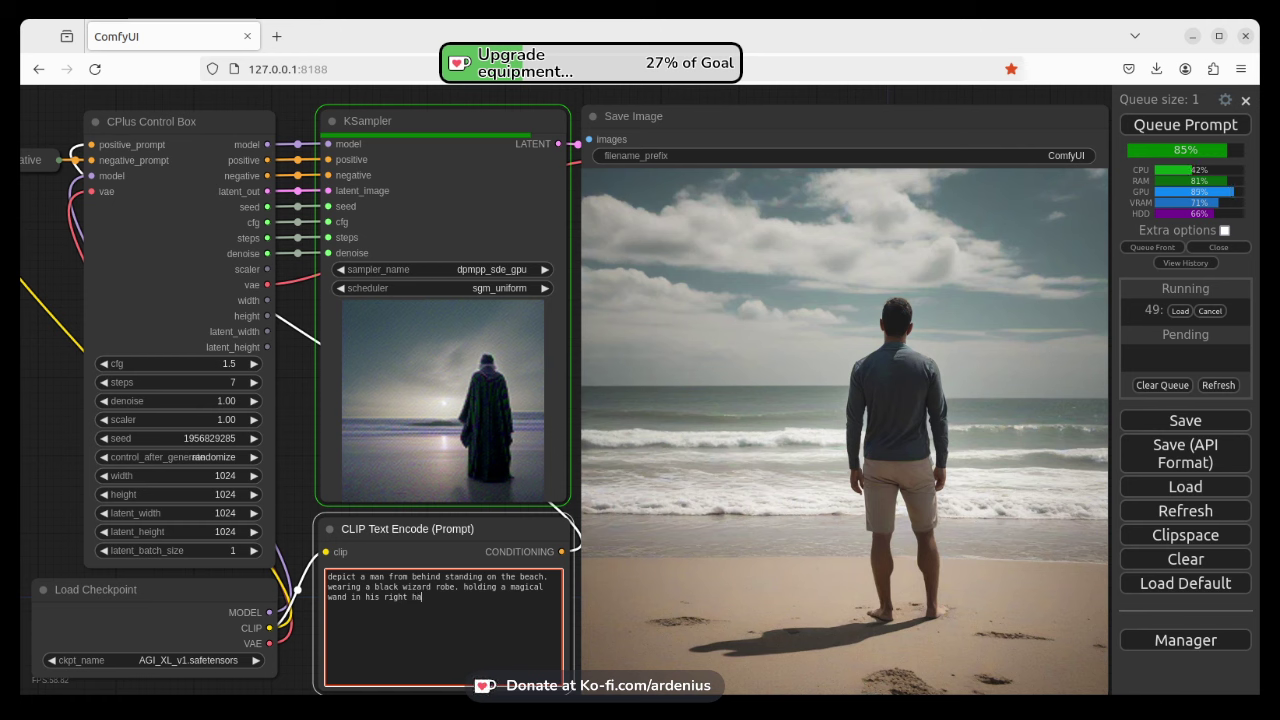
type("nd.")
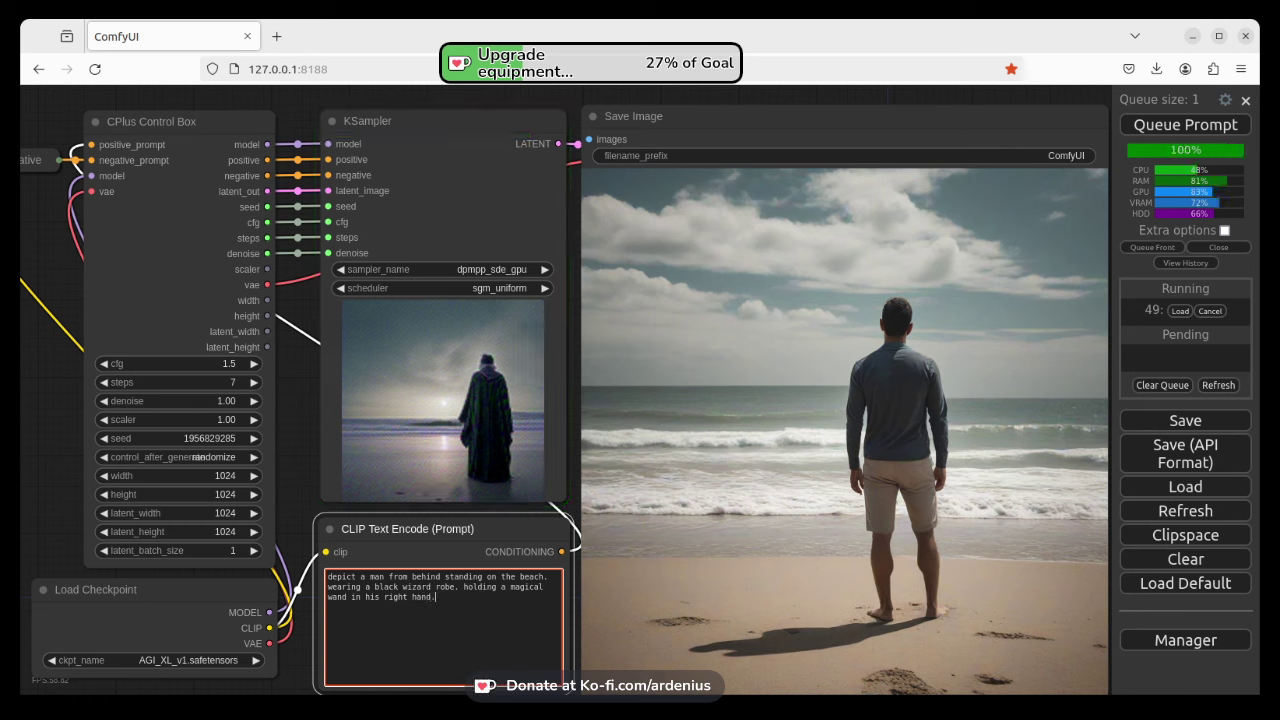
Generate an image with the prompt ending 'wand in his right hand.'
key("ctrl+Return")
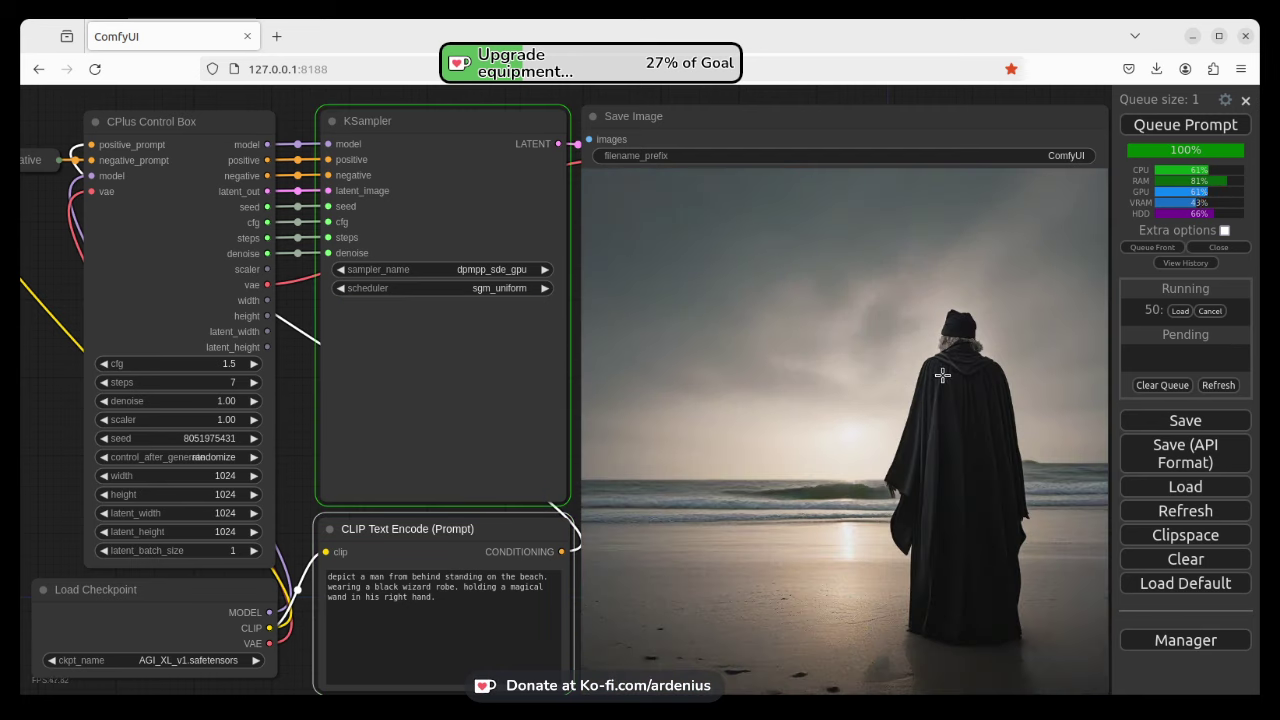
Resume the prompt at its end to begin the 'in the' clause
left_click(452, 597)
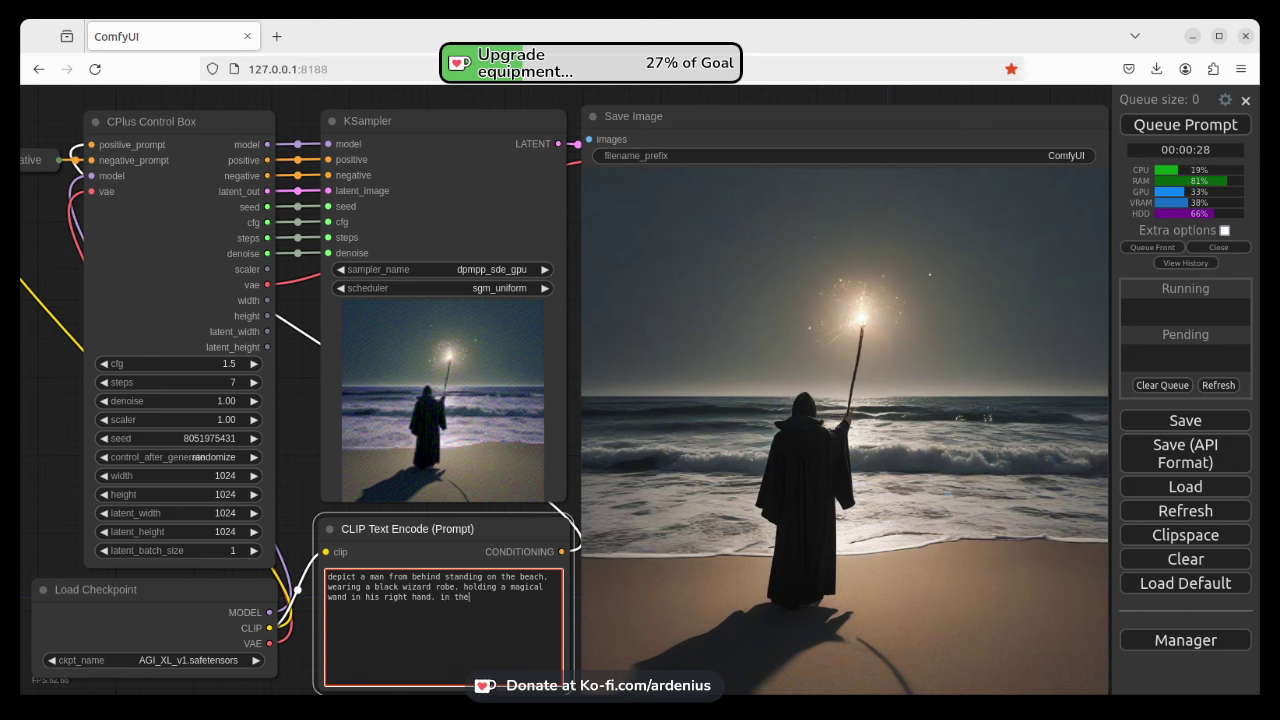
Add 'background large tsunami waves moving towards him.' to the prompt and generate
type("grou")
type("waves movi")
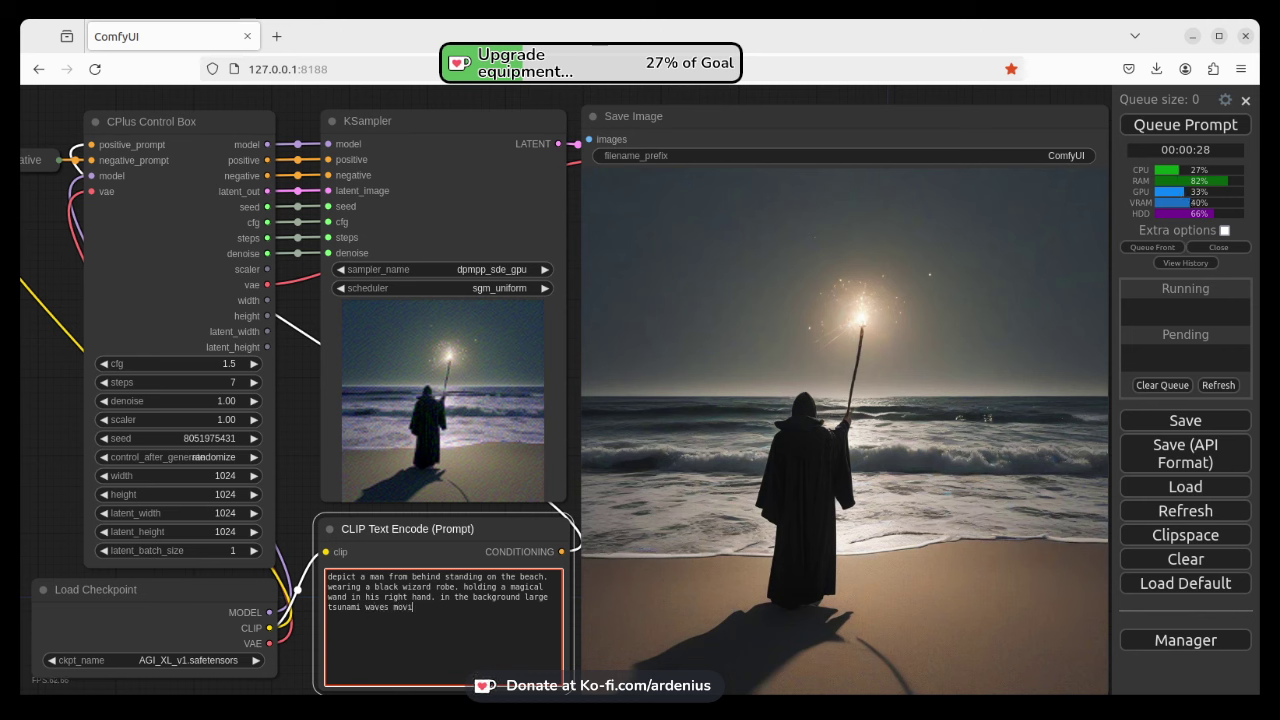
type("ng towards him.")
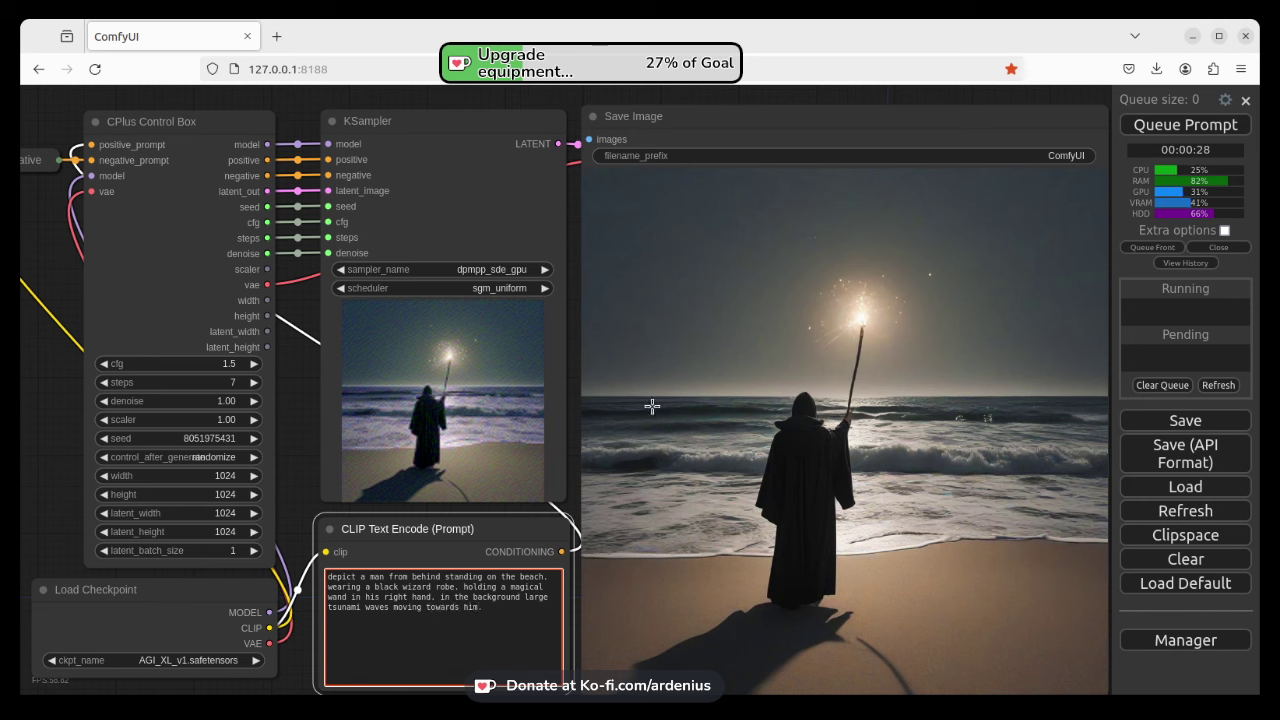
left_click(1150, 127)
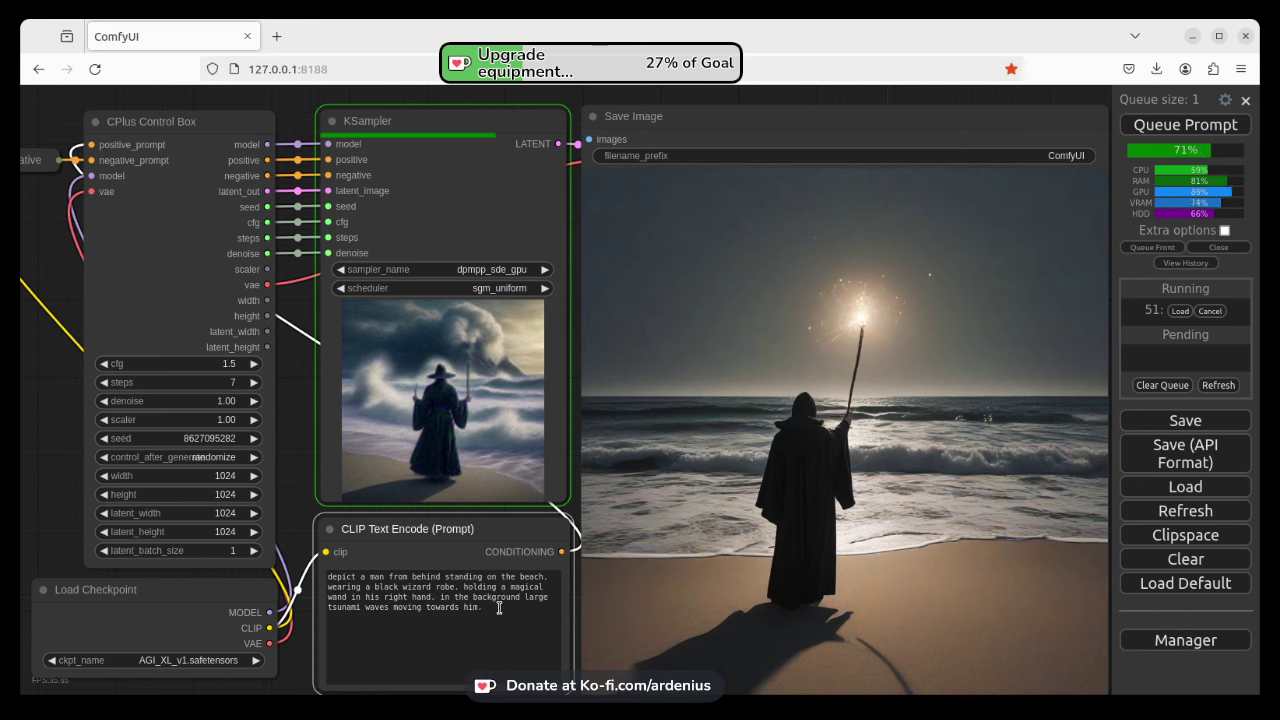
Append 'dark night sky, dim stars, full red' to the end of the prompt
left_click(518, 645)
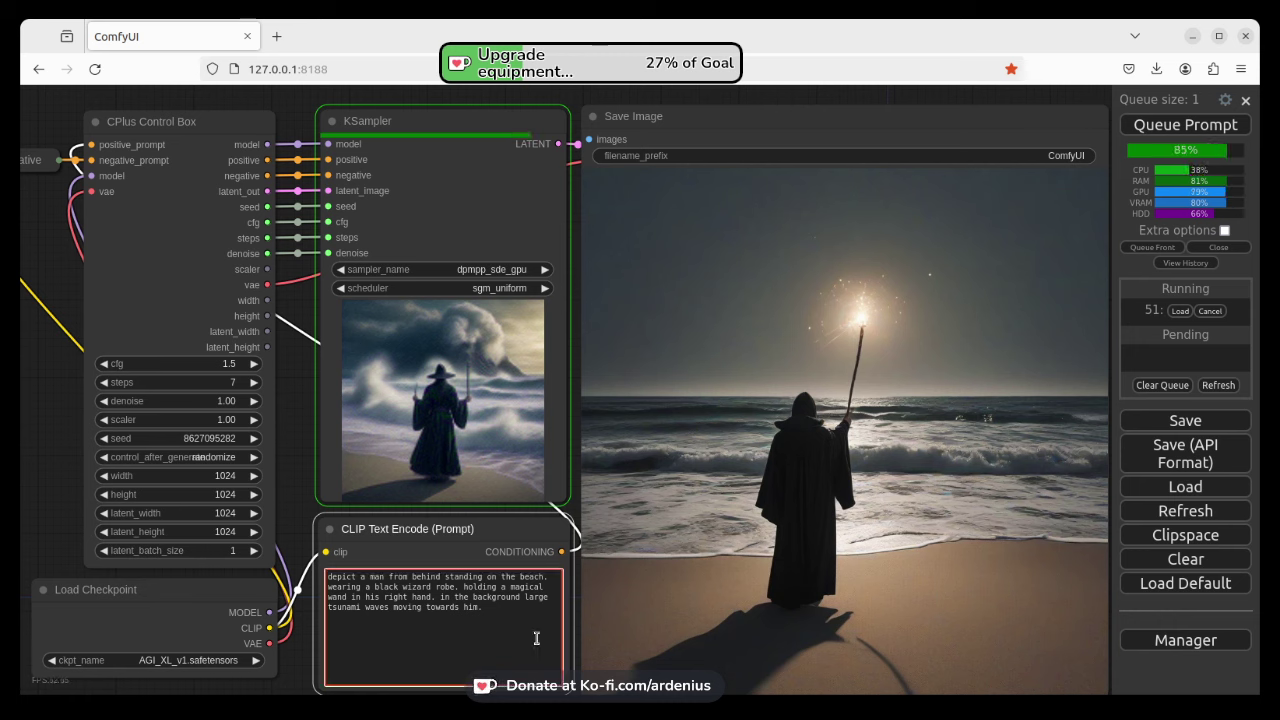
type("dark nigh")
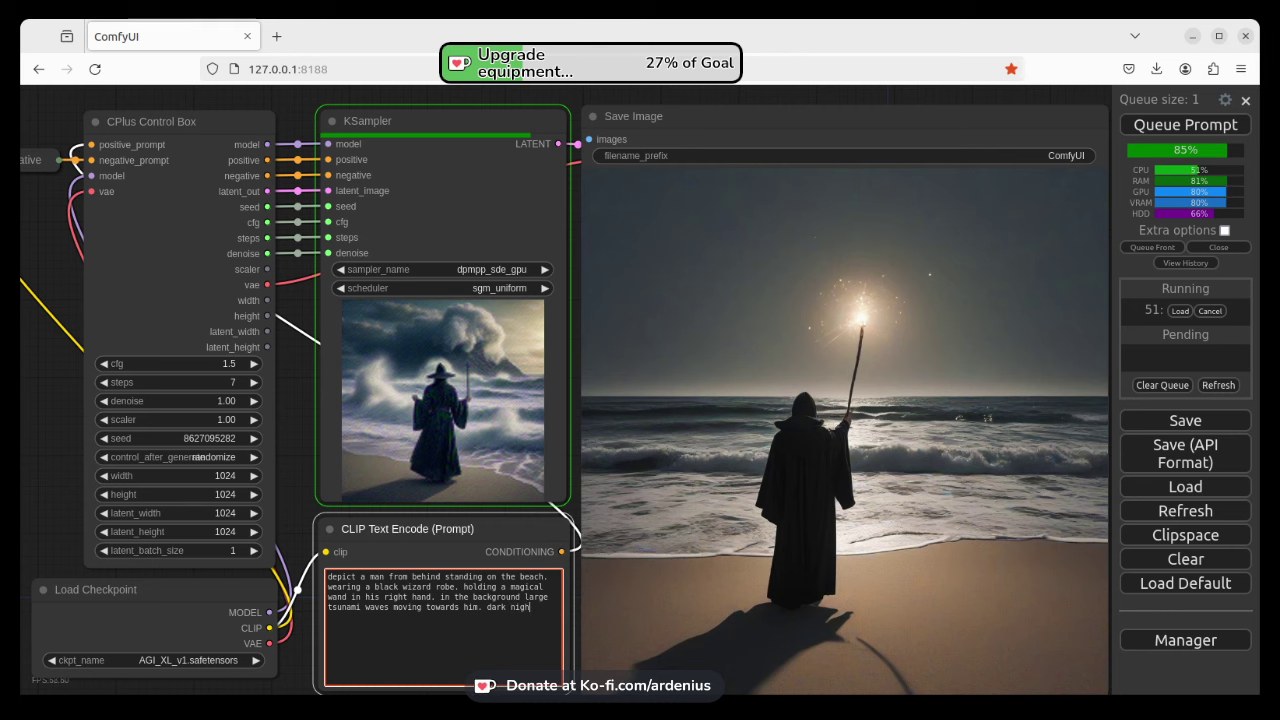
type("t sky,")
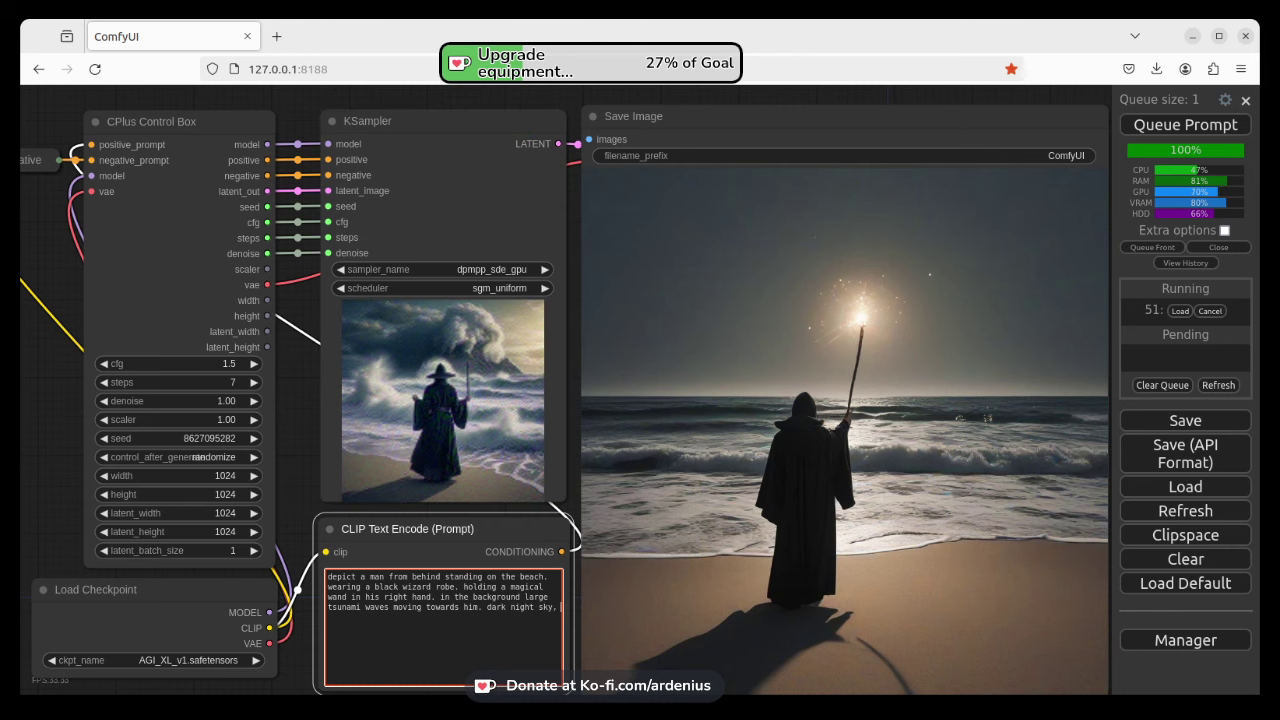
type(" dim stars")
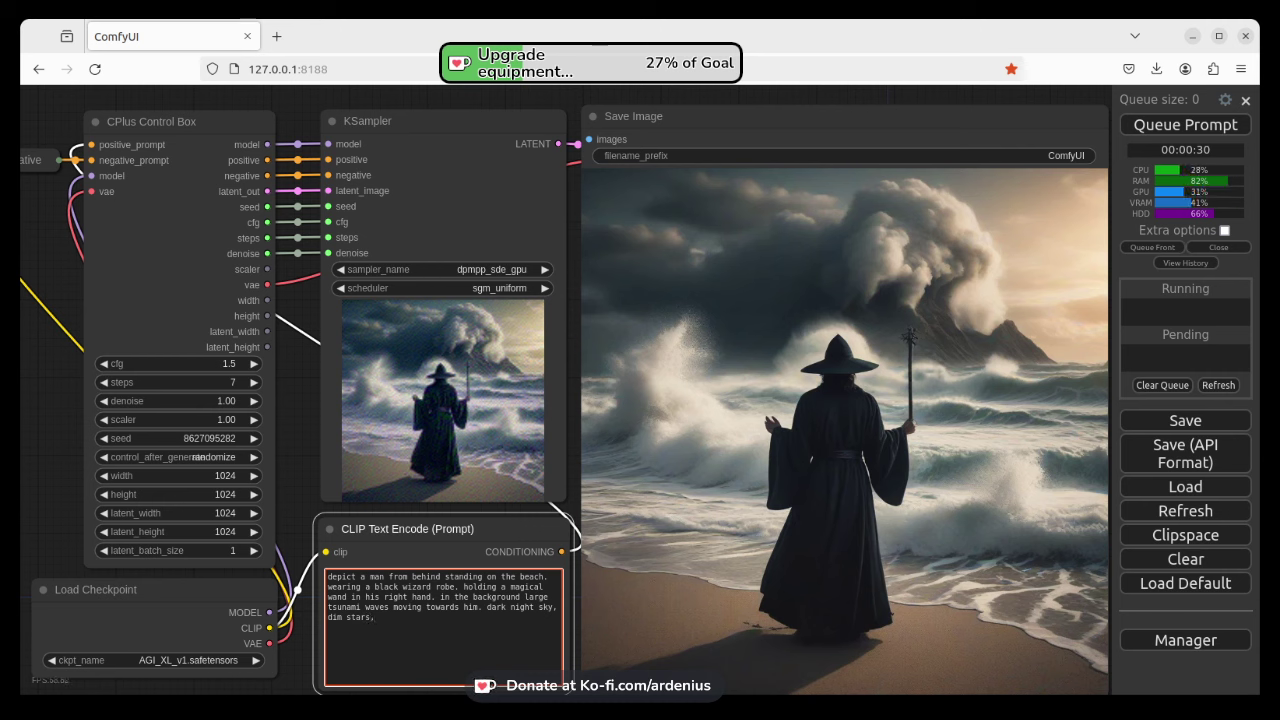
type(", full red moon casting its")
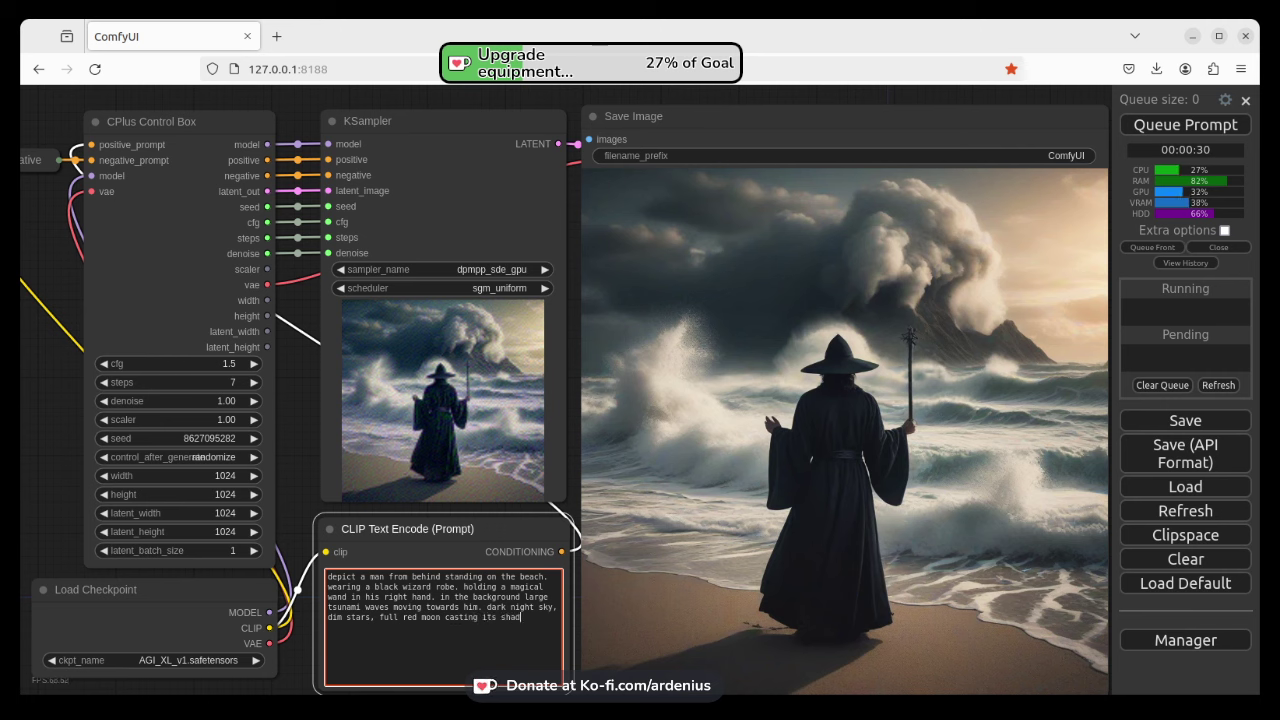
Complete the prompt with 'shadows on the scene, water reflection.' and generate
type("shadows")
type("war")
type("er ref")
type("lection")
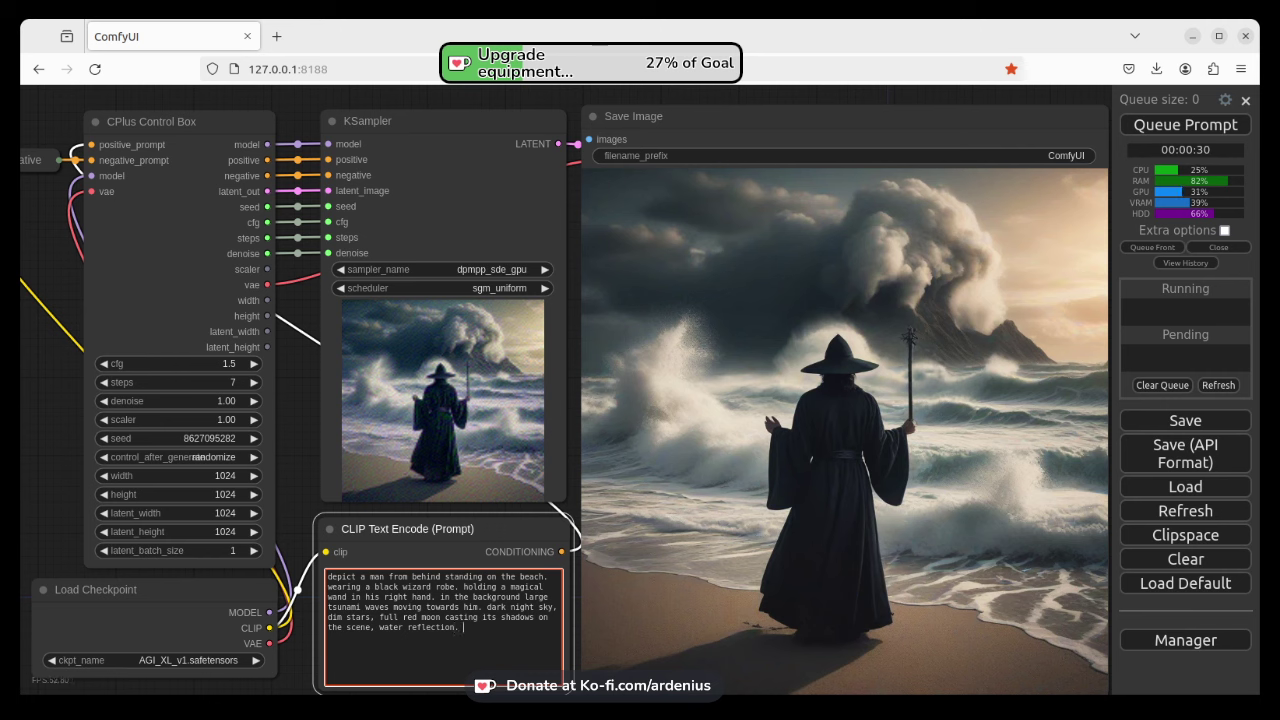
type(".")
left_click(1200, 128)
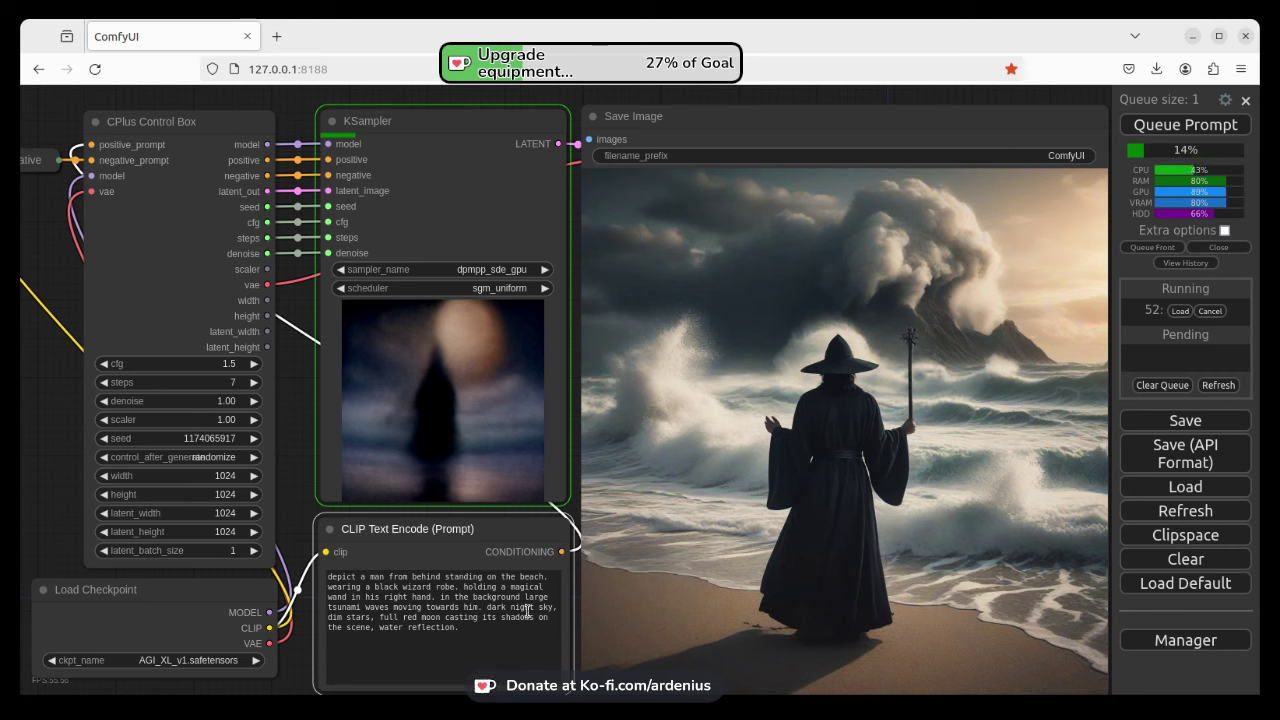
Insert 'black clouds, ' just before 'dim stars' in the CLIP Text Encode prompt
left_click(329, 617)
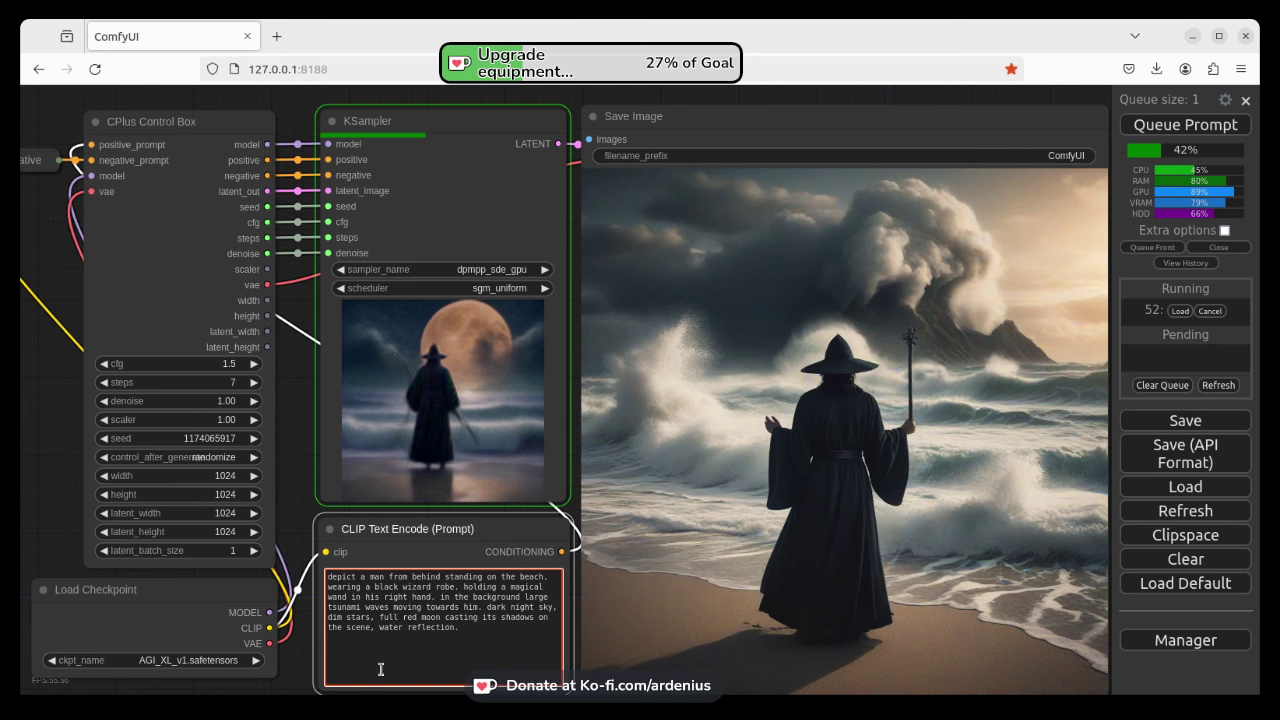
type("ol")
type("ck ")
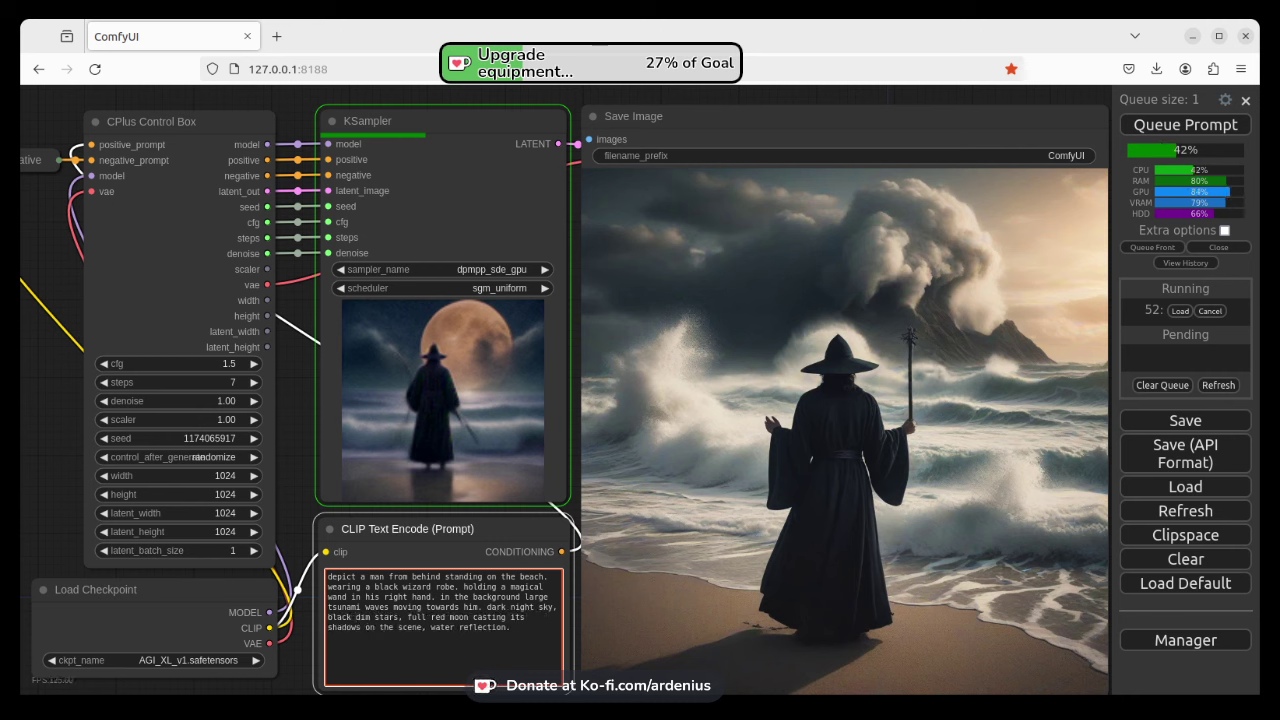
type("clouds,")
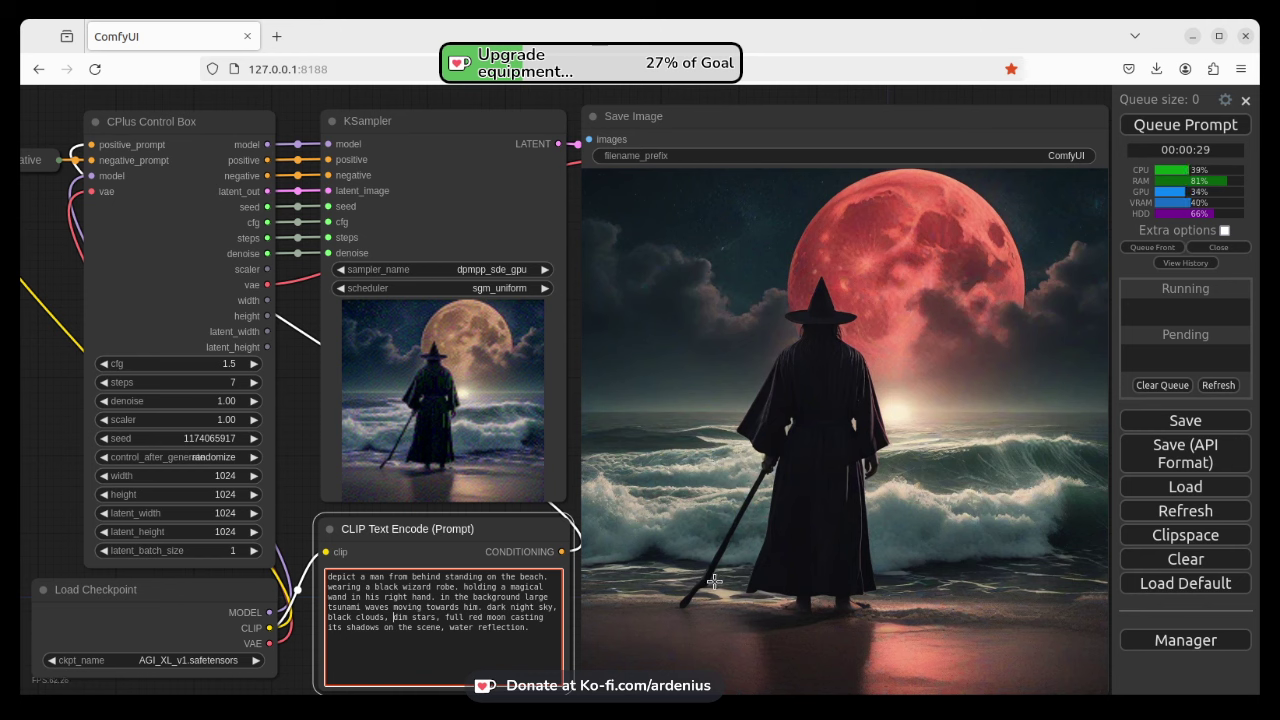
Queue the black-clouds prompt for generation, then return to editing the prompt's opening words
left_click(1163, 128)
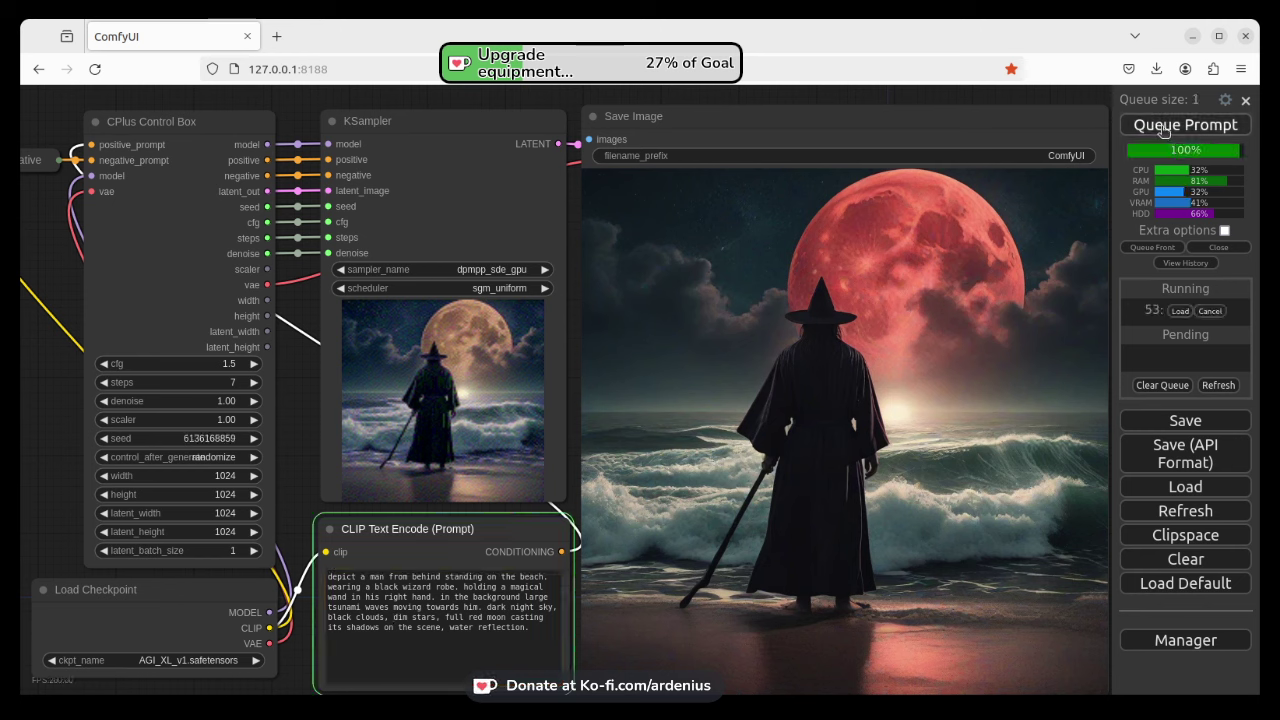
left_click(537, 628)
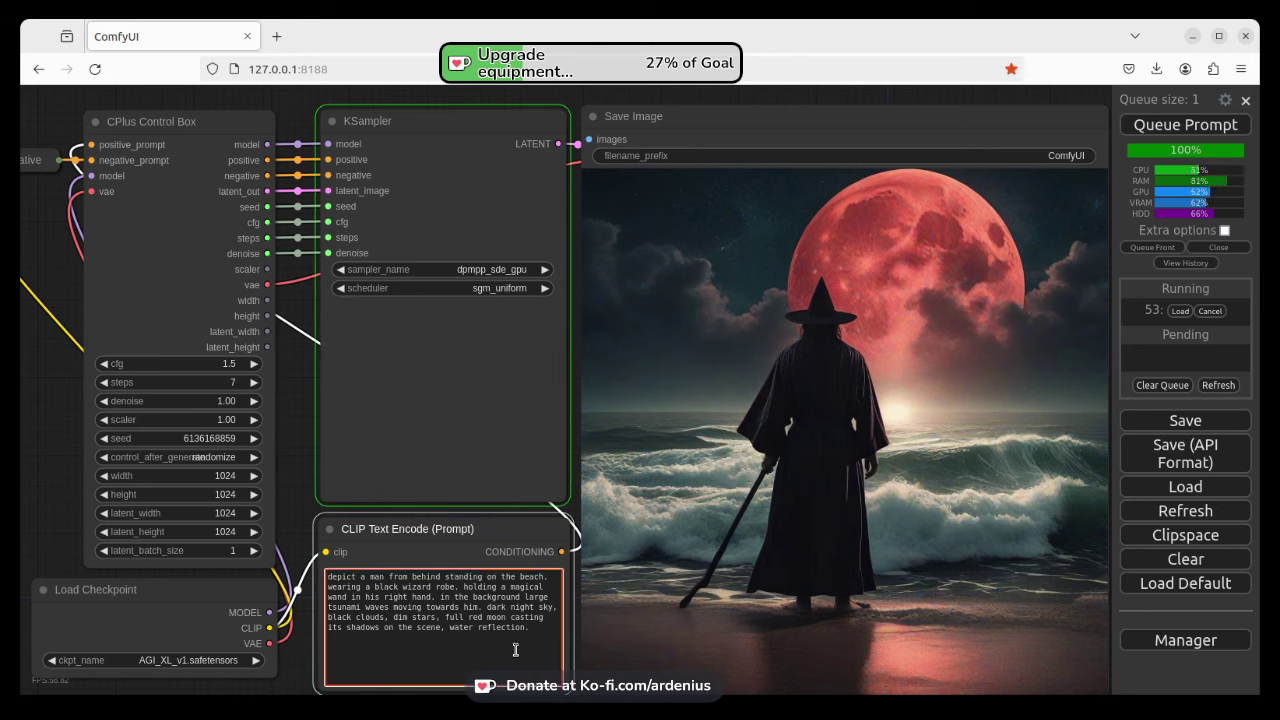
left_click_drag(328, 577, 465, 577)
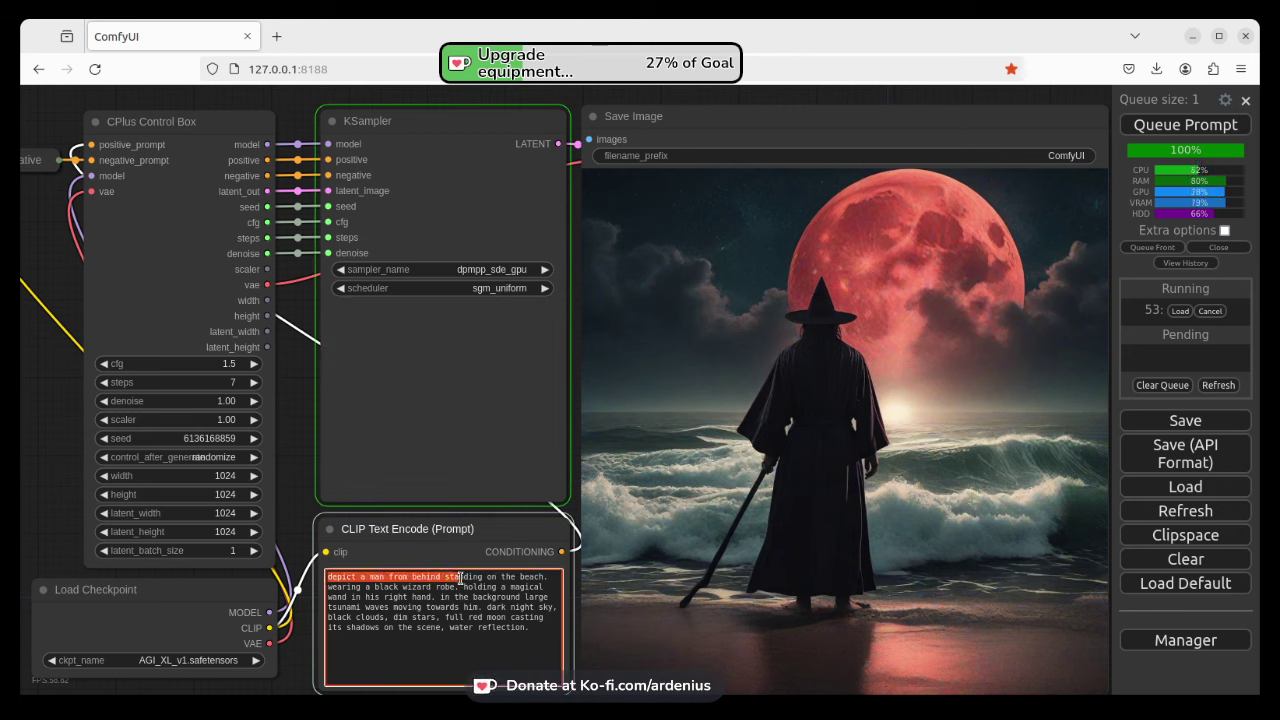
left_click(467, 578)
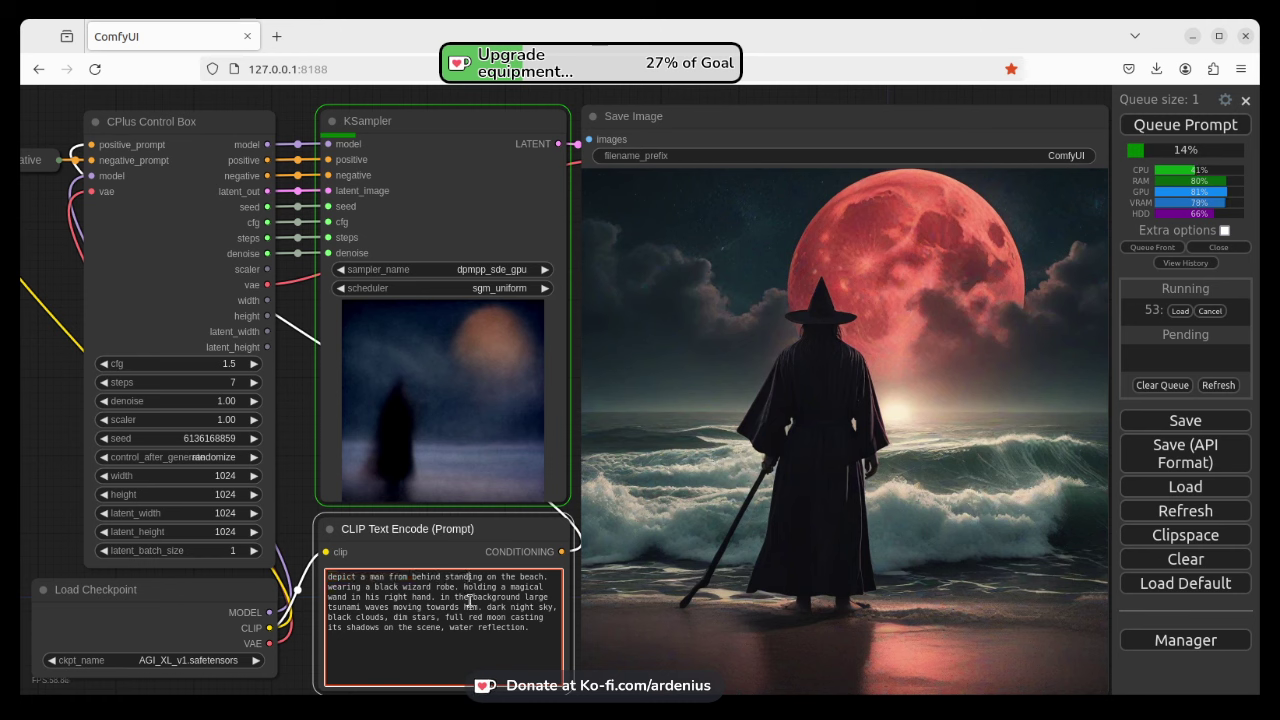
left_click(407, 588)
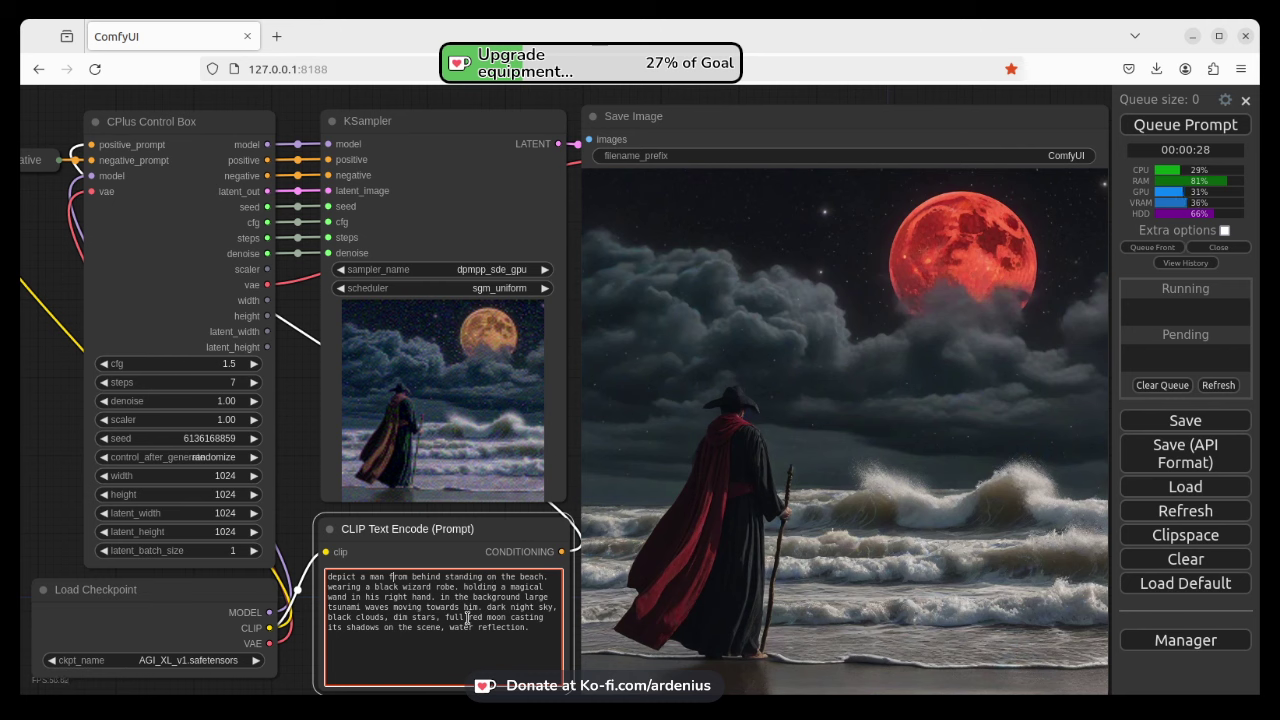
left_click_drag(539, 629, 328, 576)
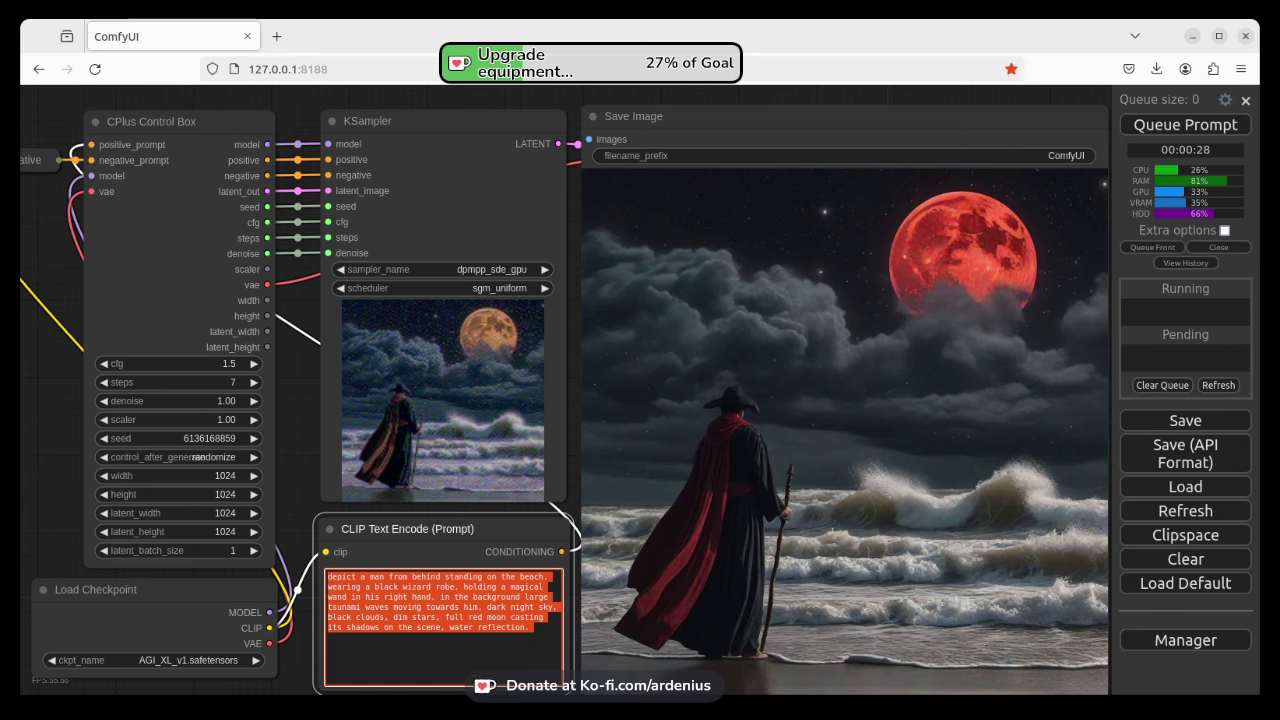
left_click(479, 627)
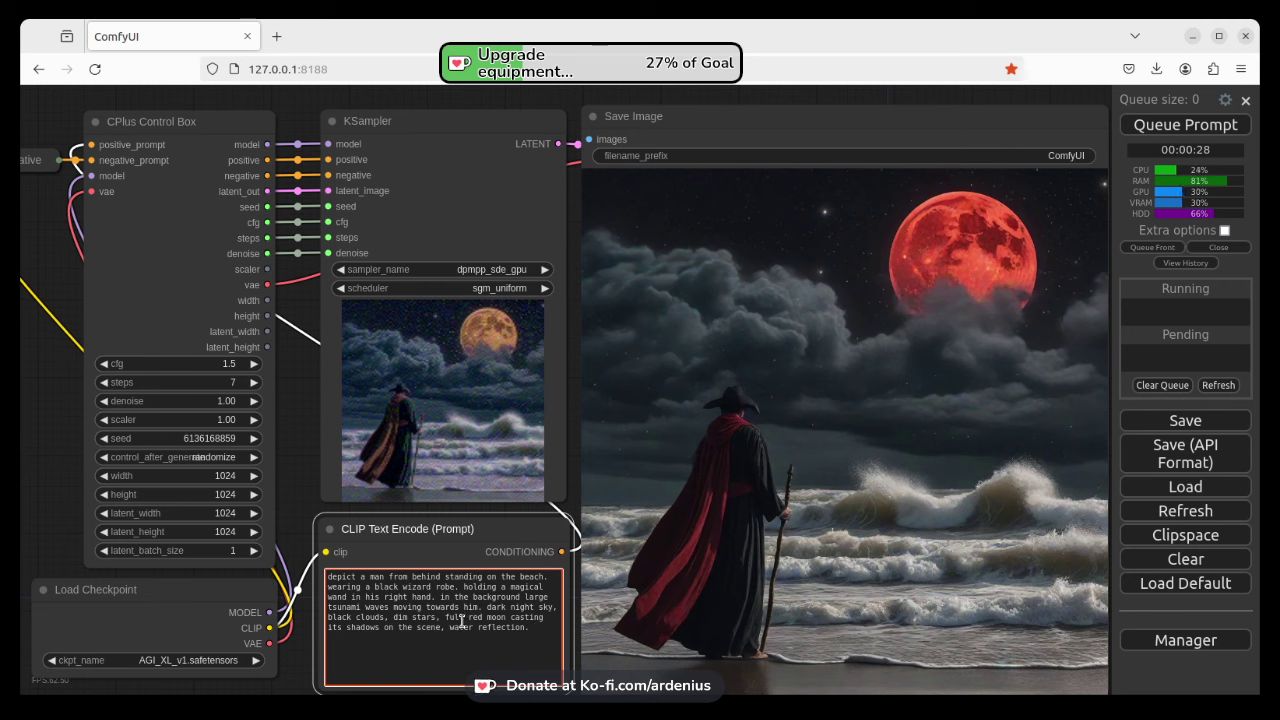
left_click(297, 458)
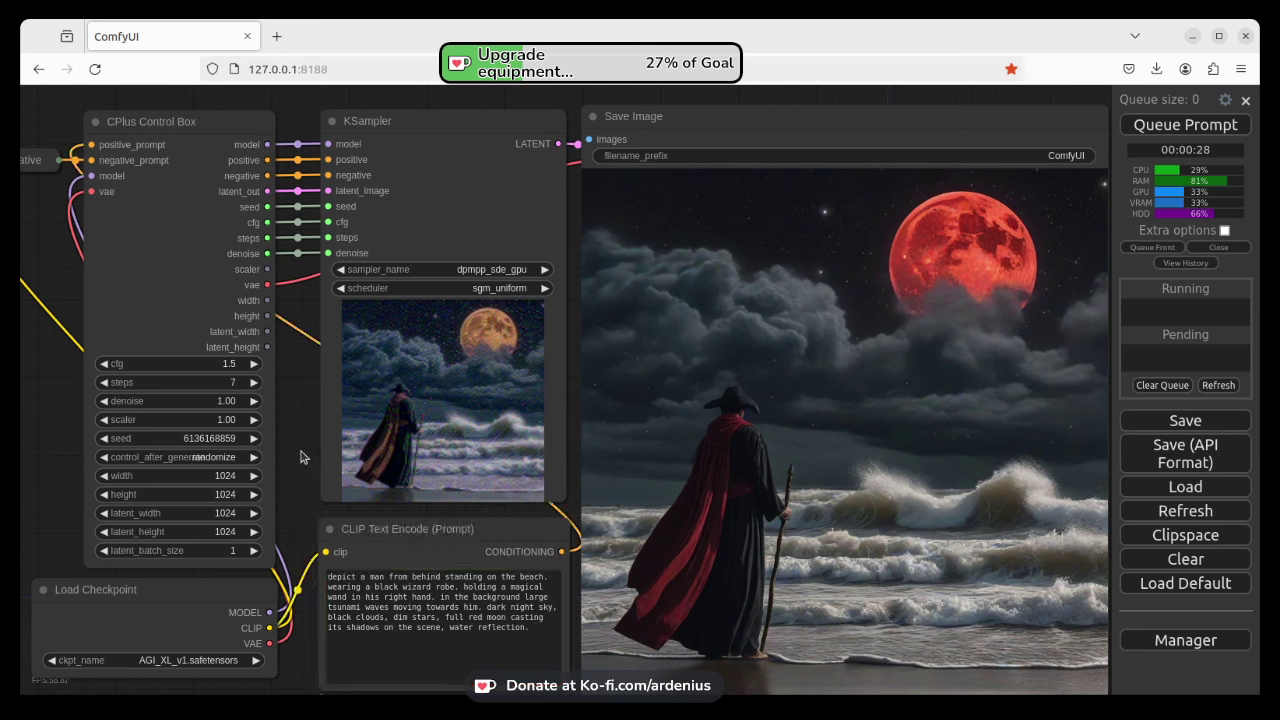